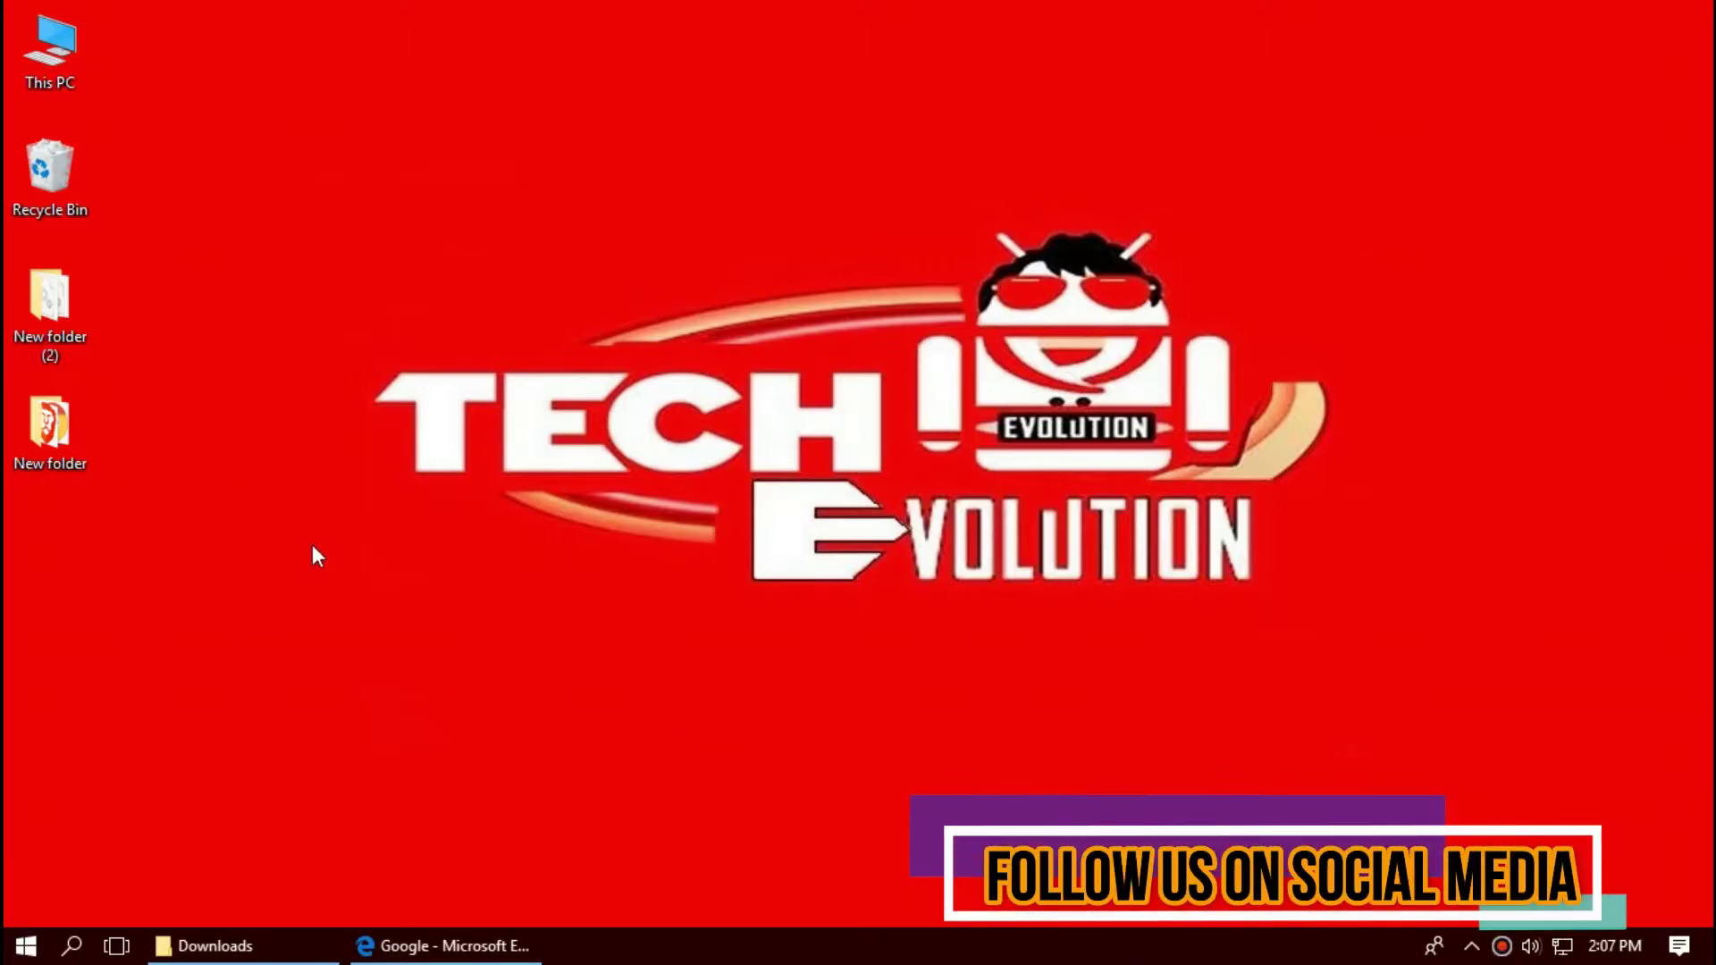
Search Google for api-ms-win-crt-utility-l1-1-0 and open the DLL-files.com result.
{"action": "left_click", "coordinate": [464, 929]}
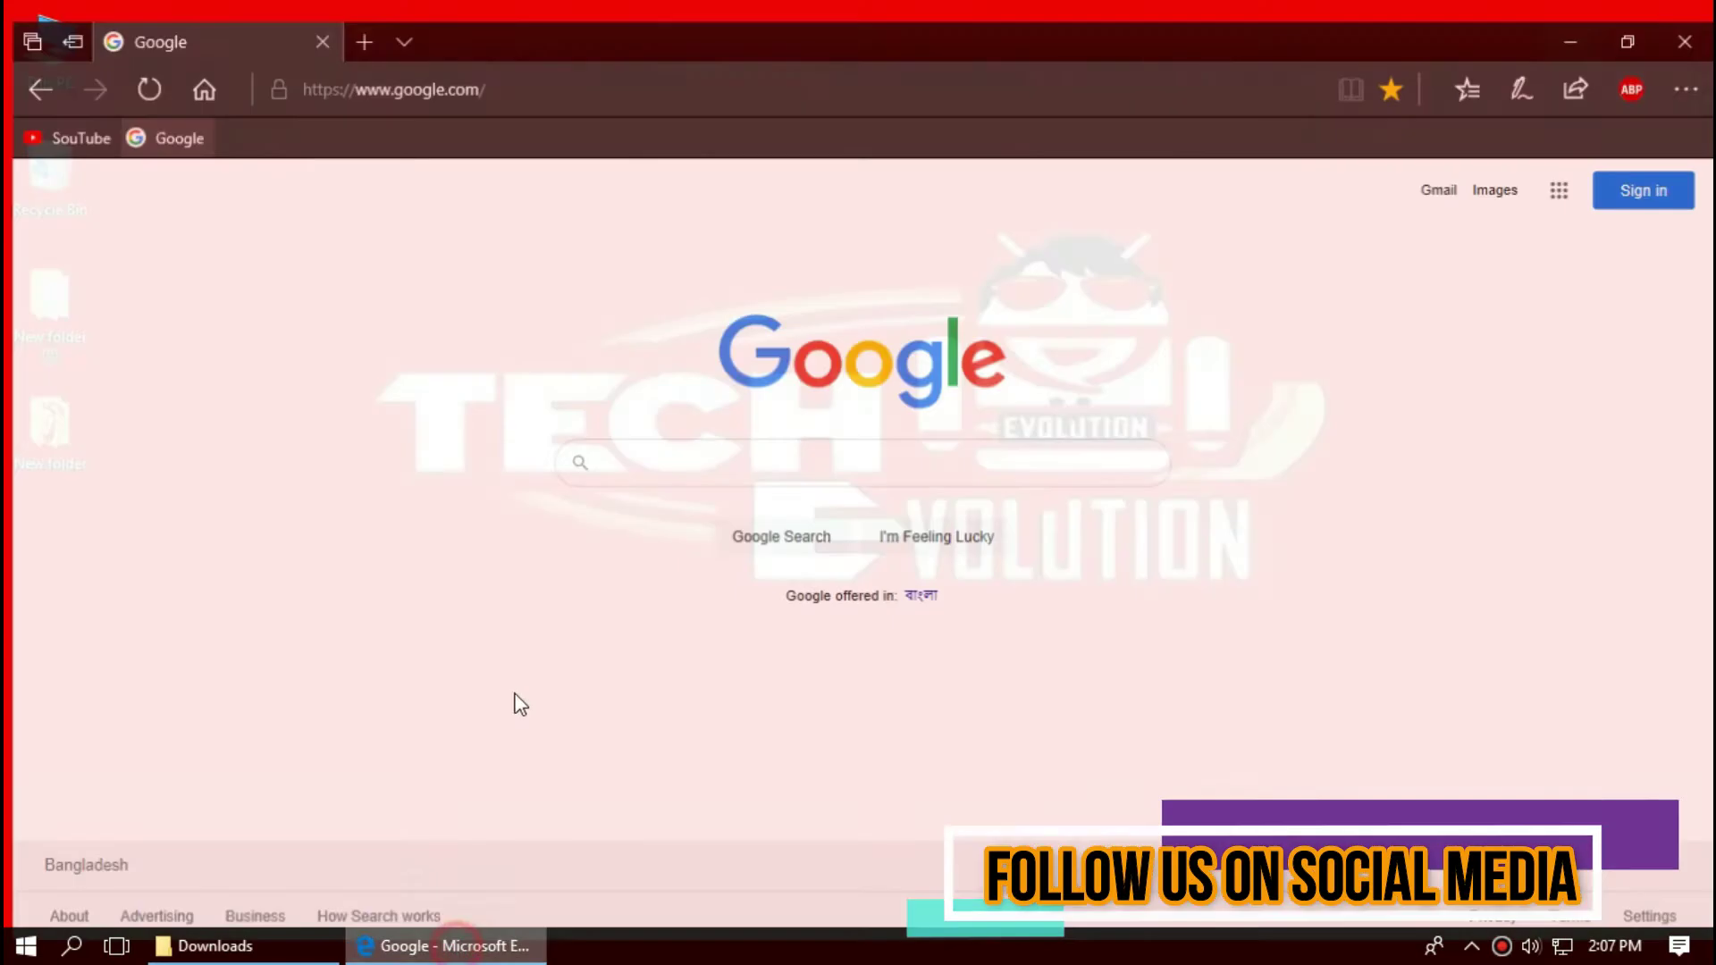
{"action": "left_click", "coordinate": [706, 450]}
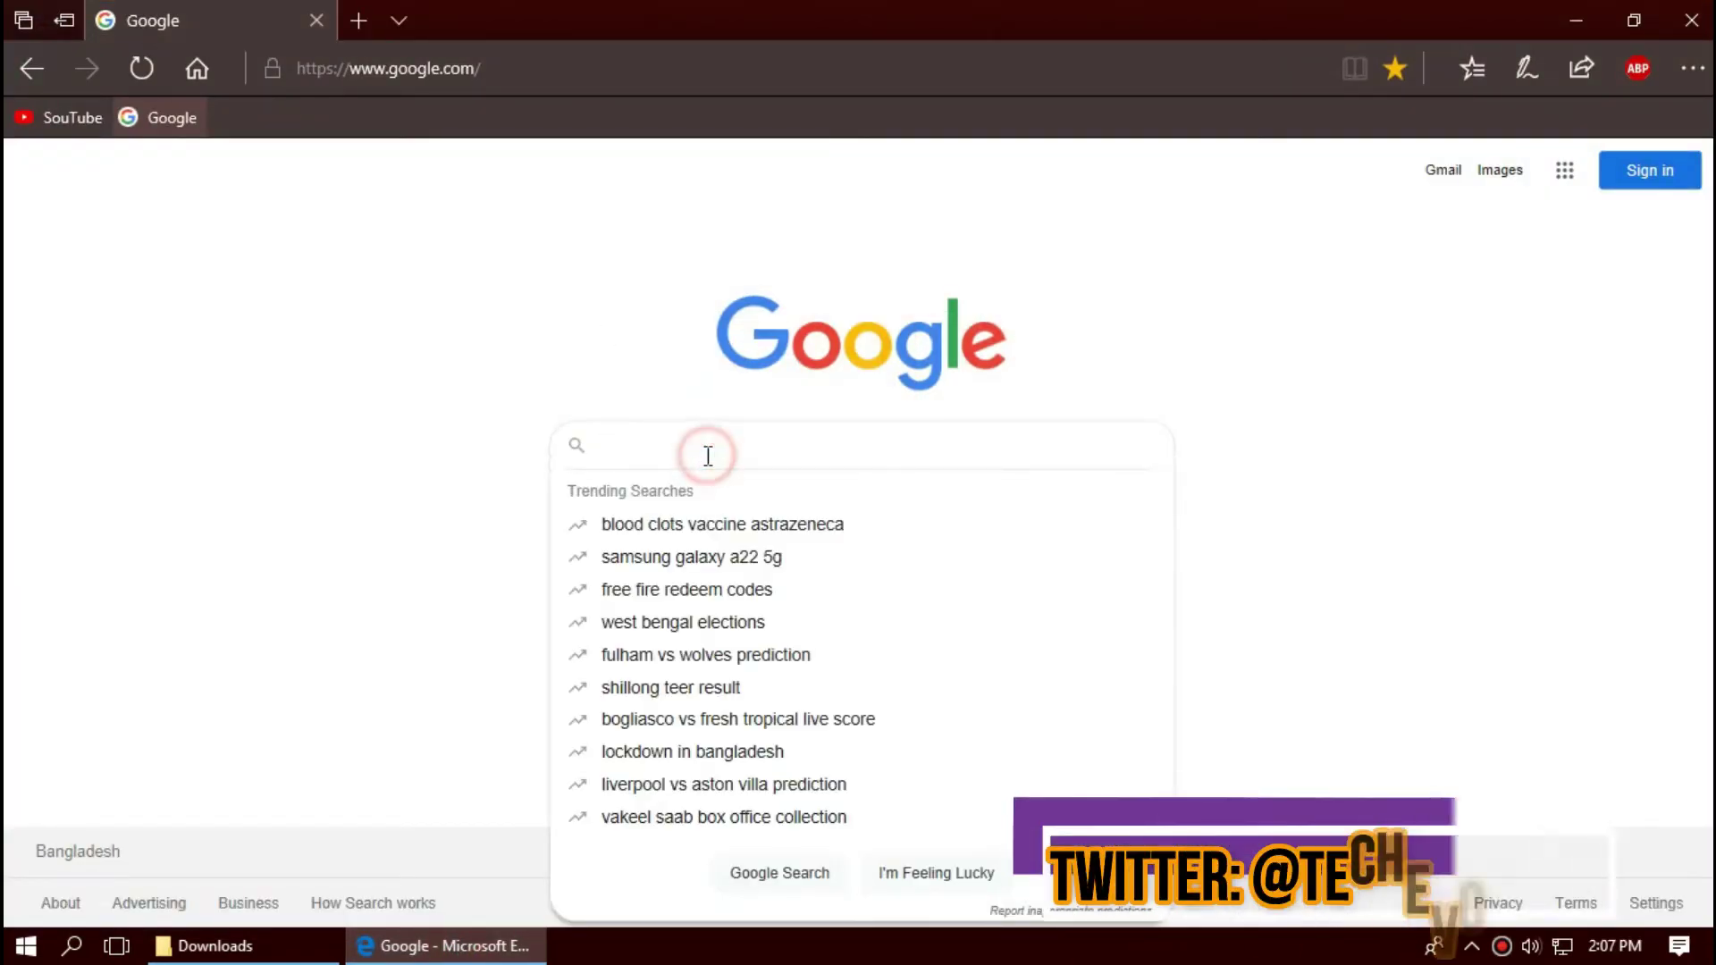
{"action": "type", "text": "api-ms-win-crt-utility-l1-1-0"}
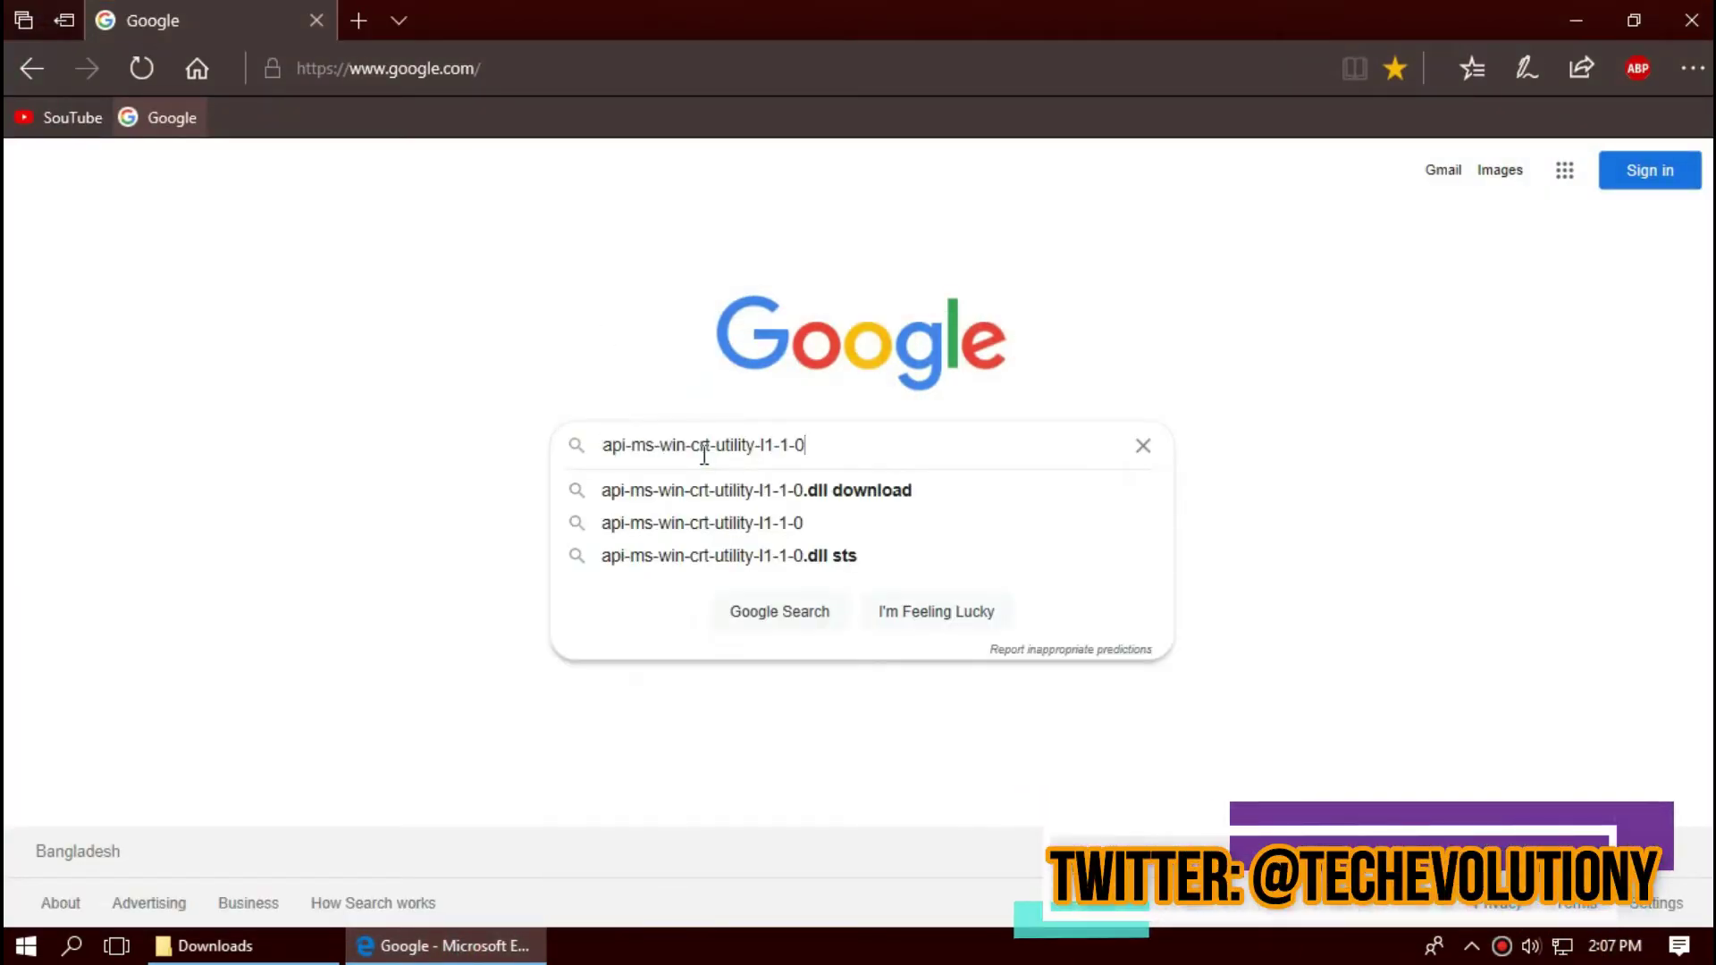
{"action": "key", "text": "Return"}
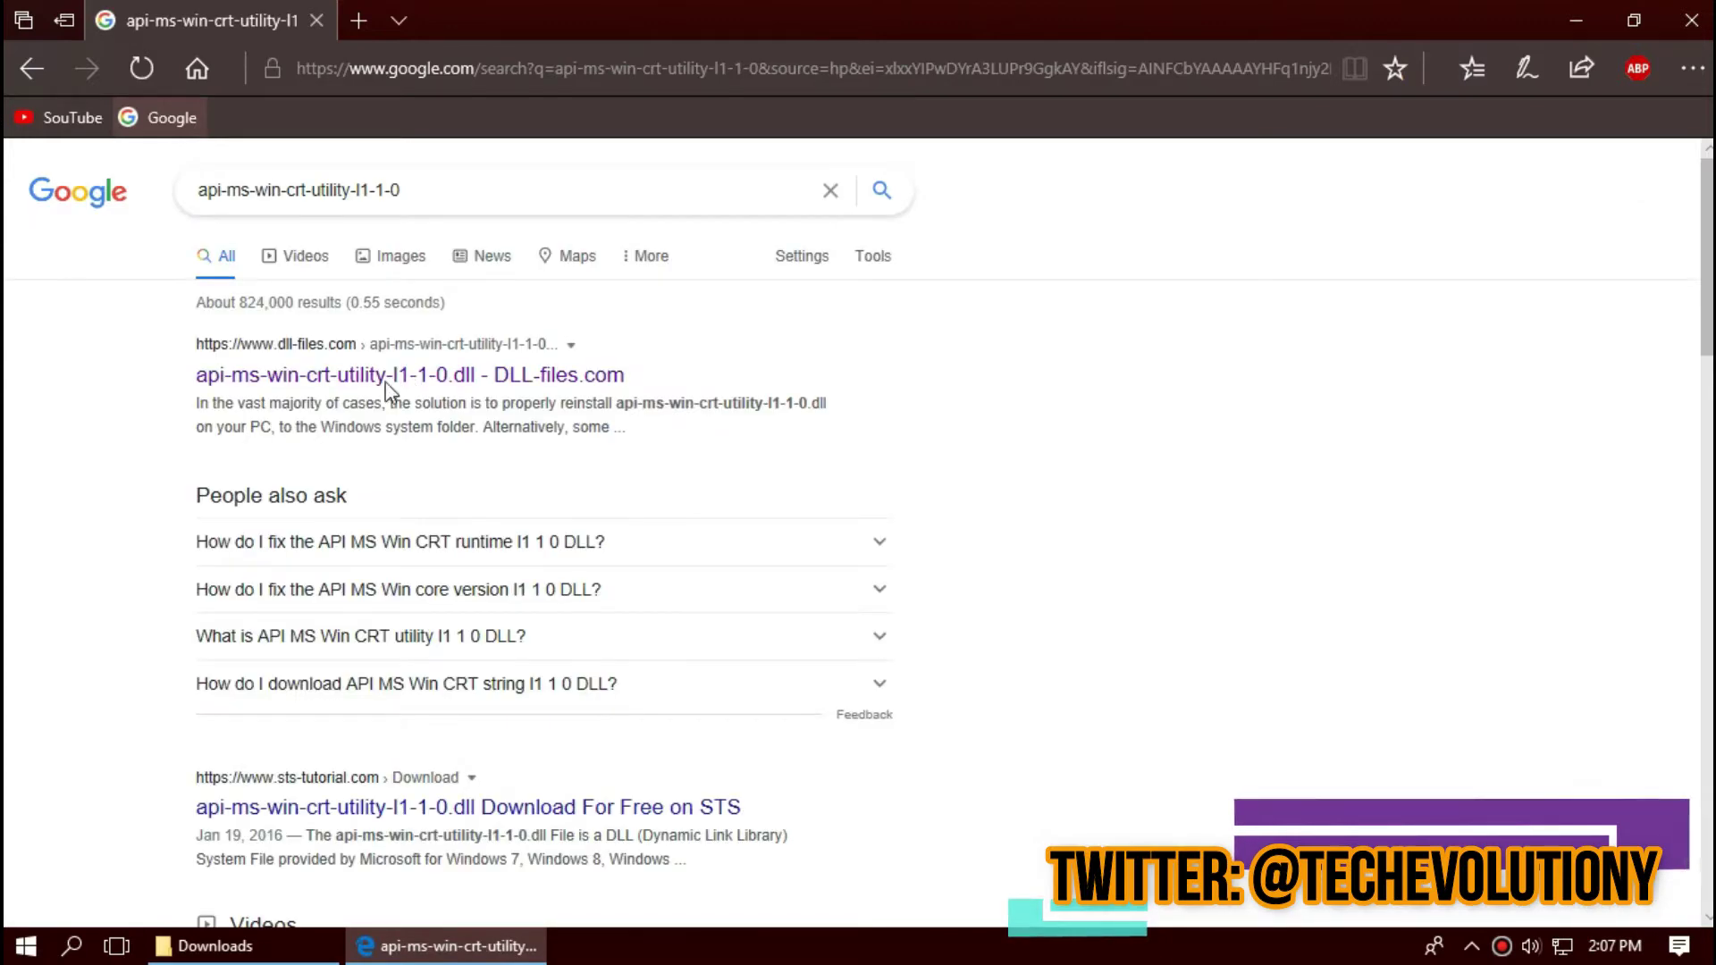
{"action": "left_click", "coordinate": [321, 375]}
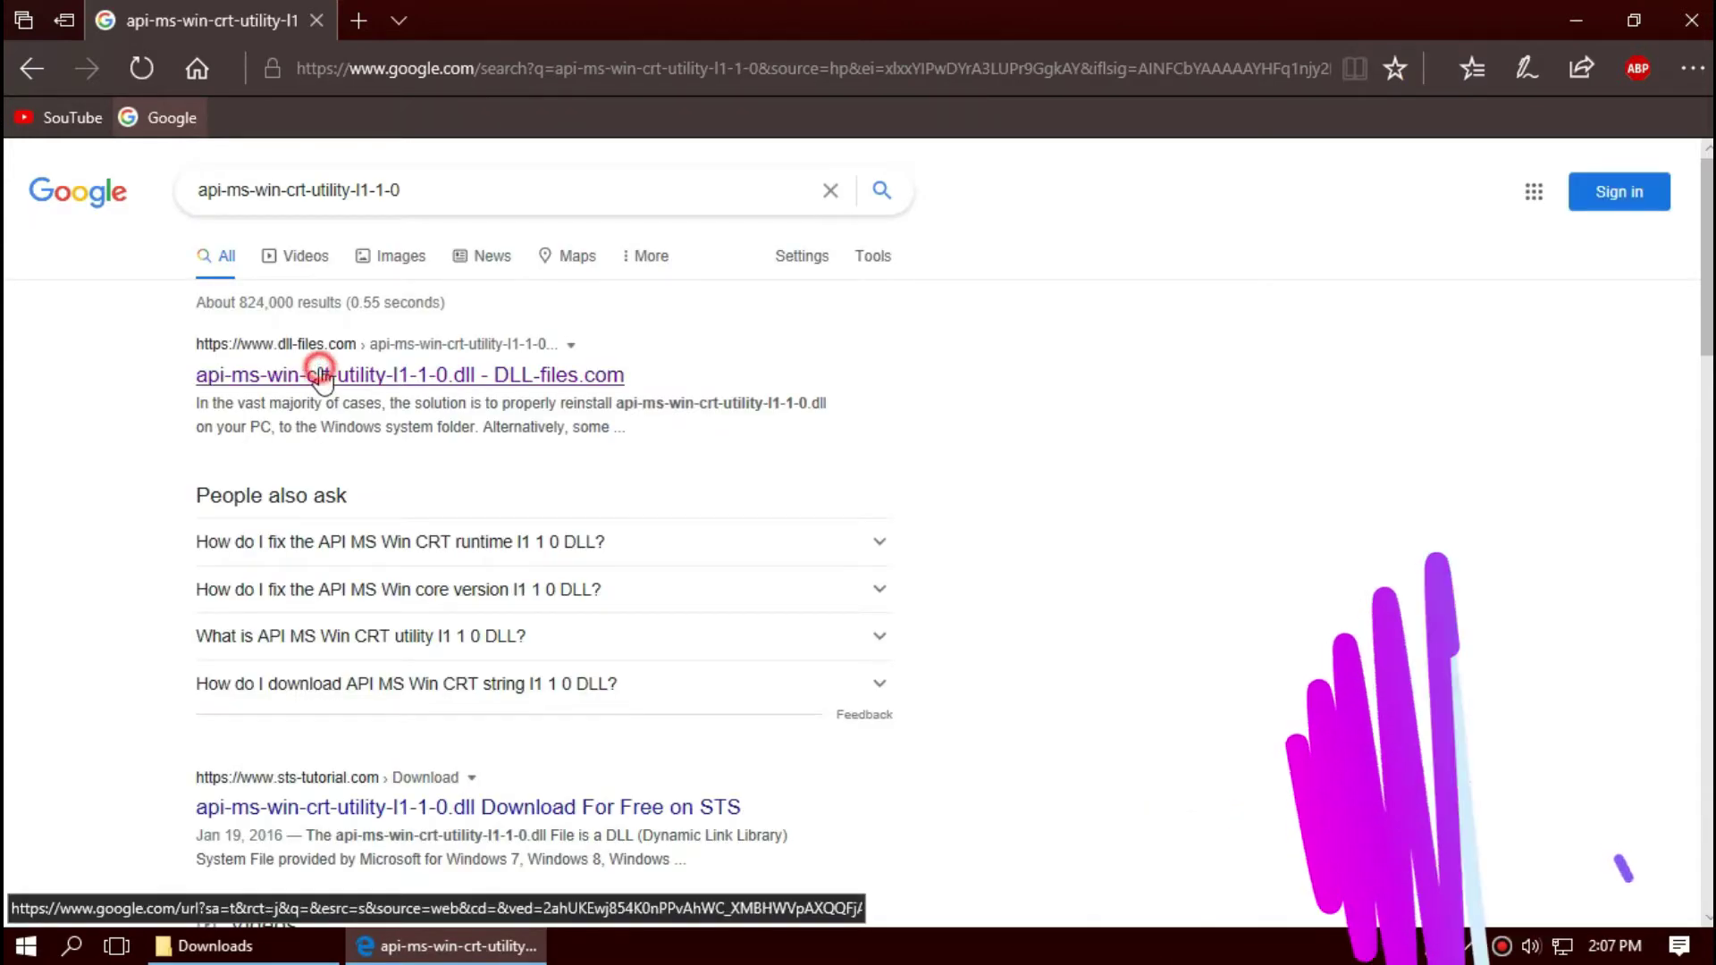
Highlight the 64-bit version 10.0.17763.132 entry in the list of downloadable versions.
{"action": "left_click", "coordinate": [398, 69]}
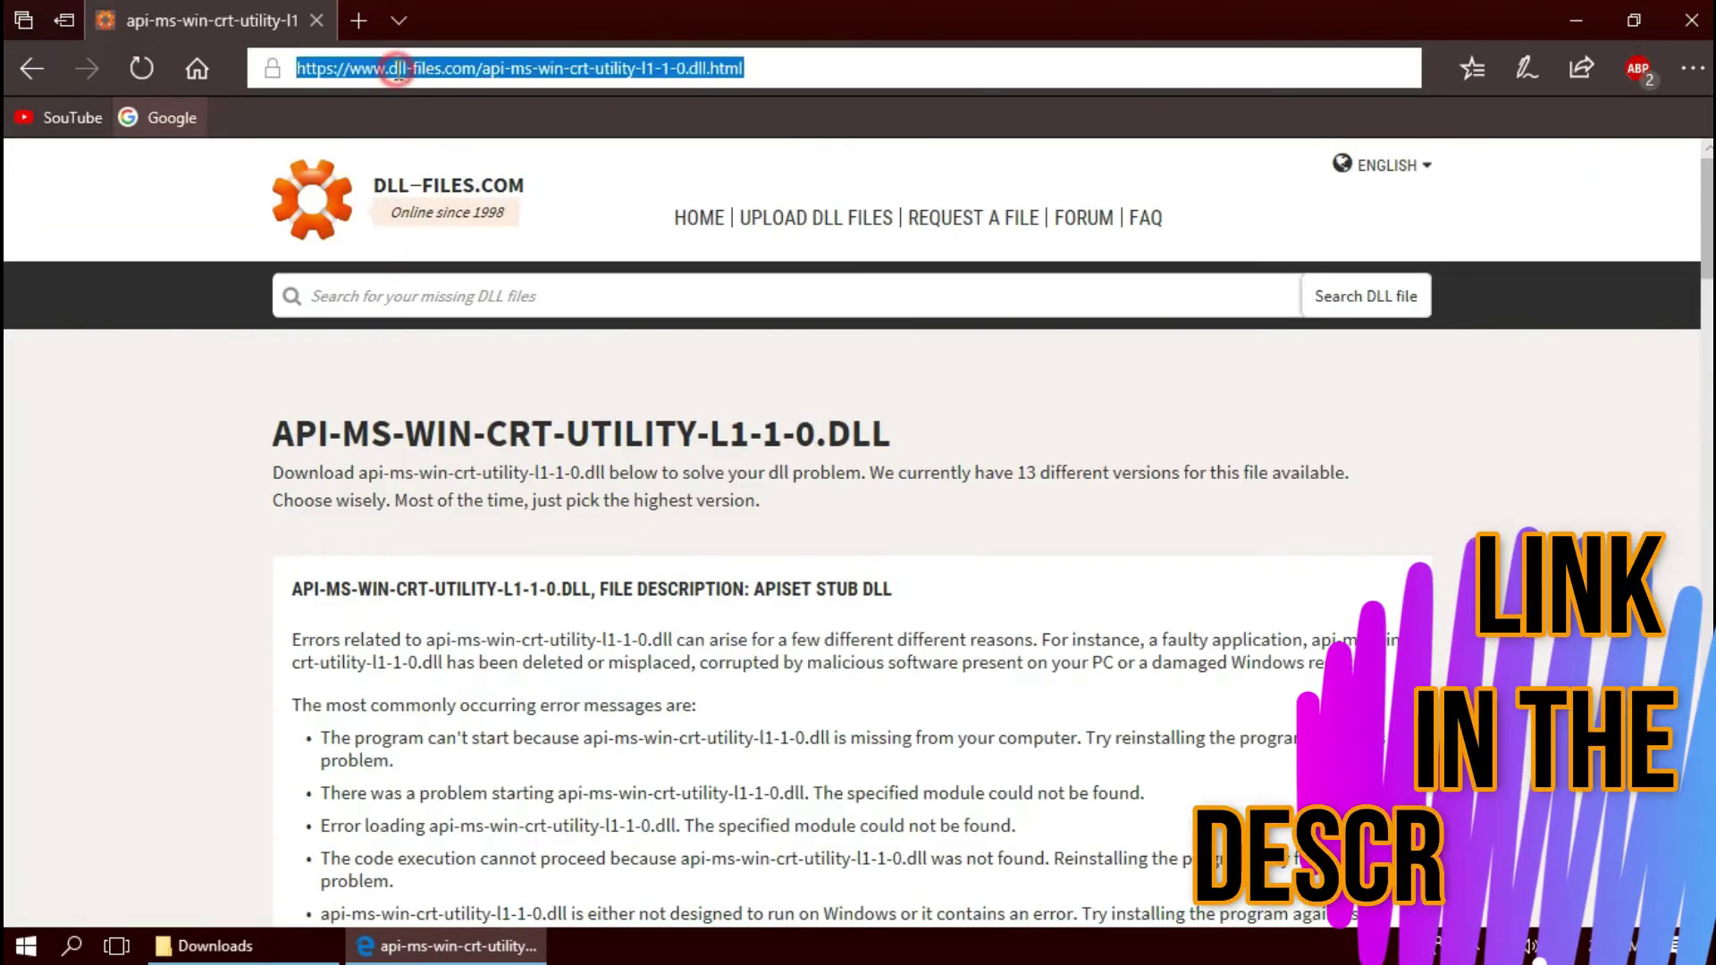
{"action": "scroll", "coordinate": [547, 499], "scroll_direction": "down", "scroll_amount": 8}
{"action": "scroll", "coordinate": [547, 500], "scroll_direction": "down", "scroll_amount": 4}
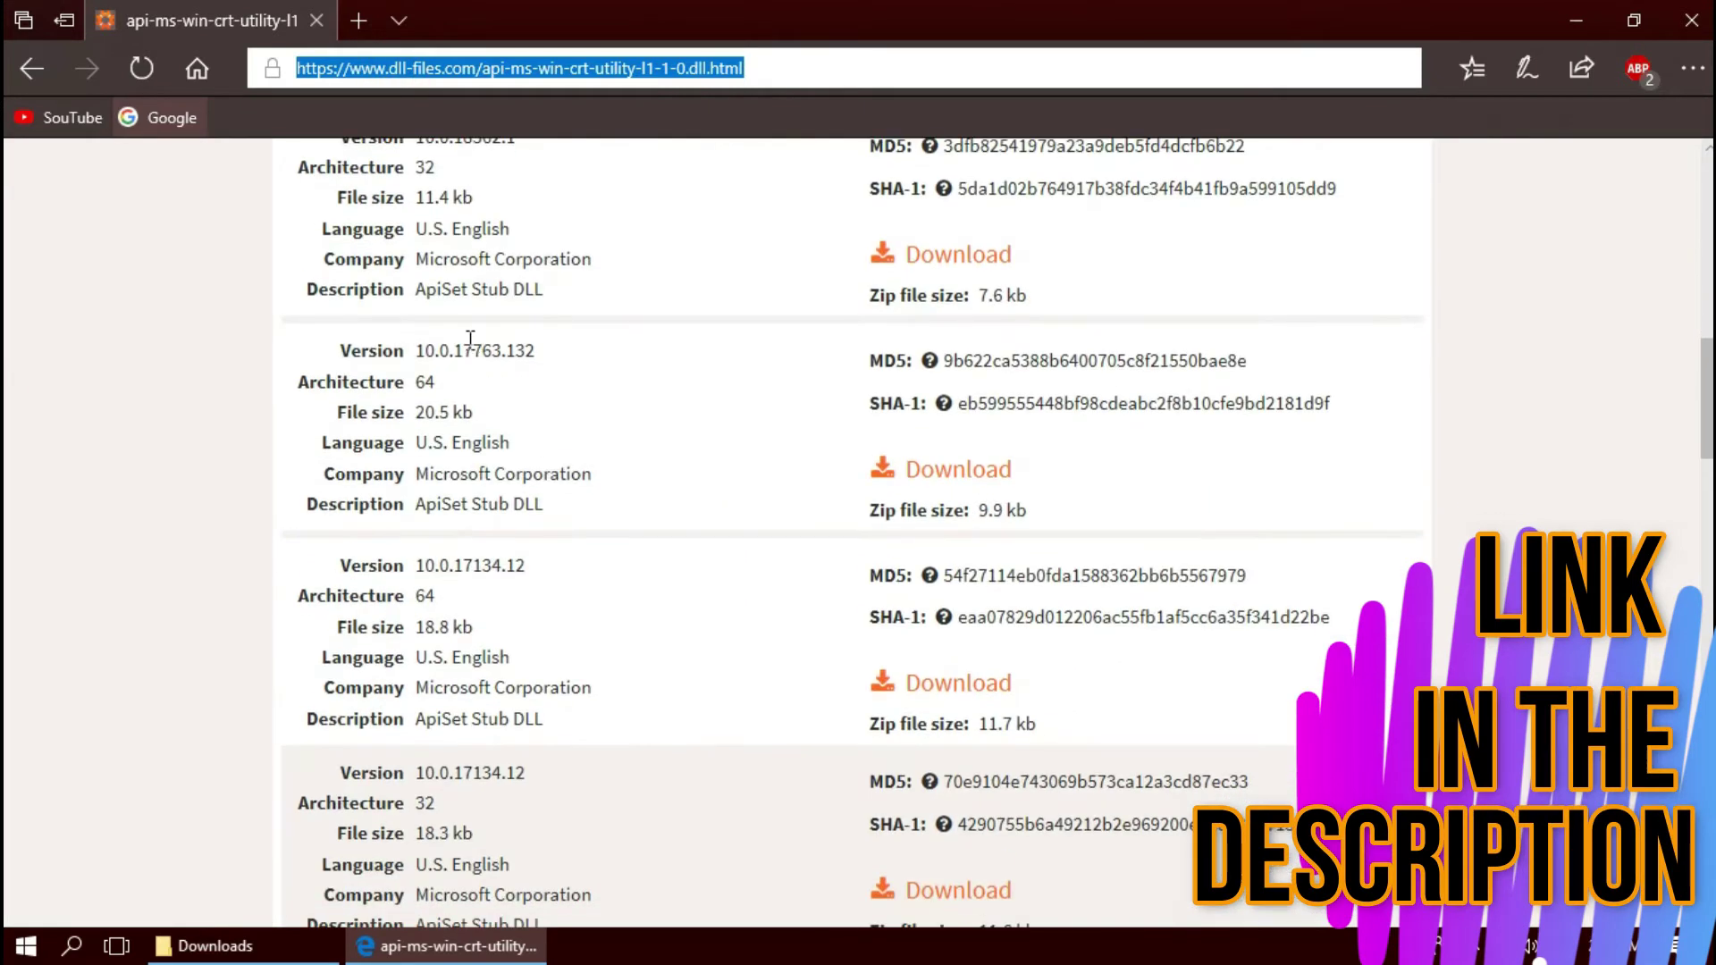
{"action": "left_click_drag", "start_coordinate": [474, 382], "coordinate": [321, 530]}
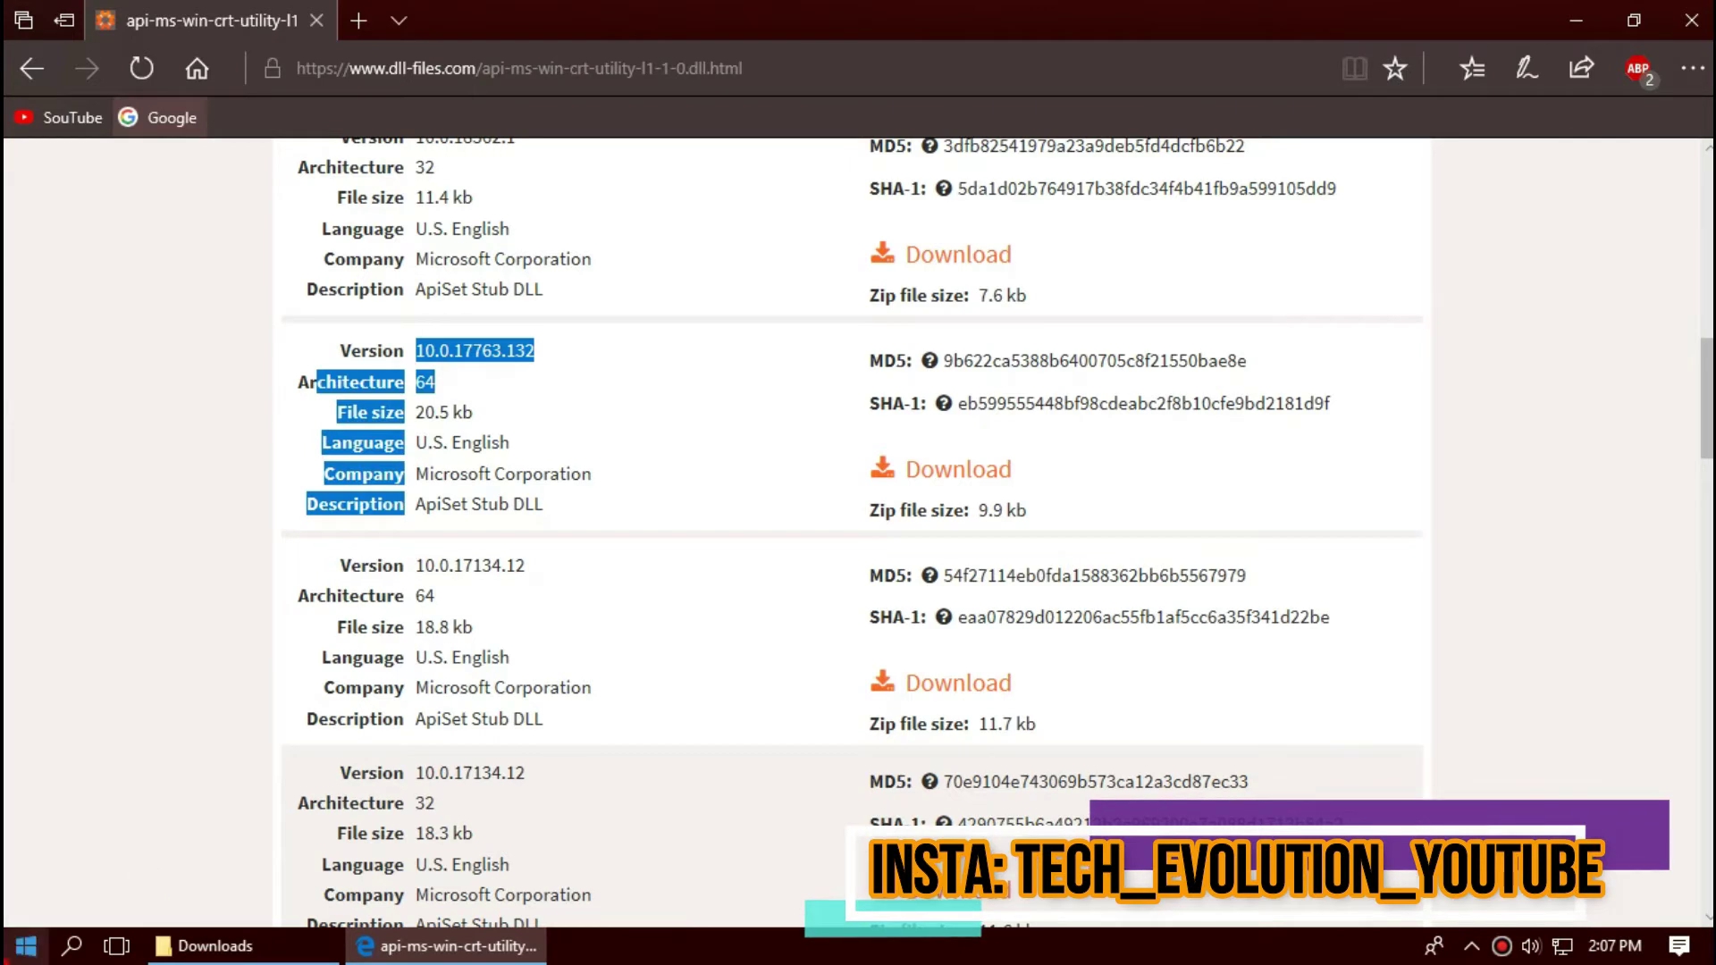
{"action": "key", "text": "super"}
{"action": "key", "text": "super"}
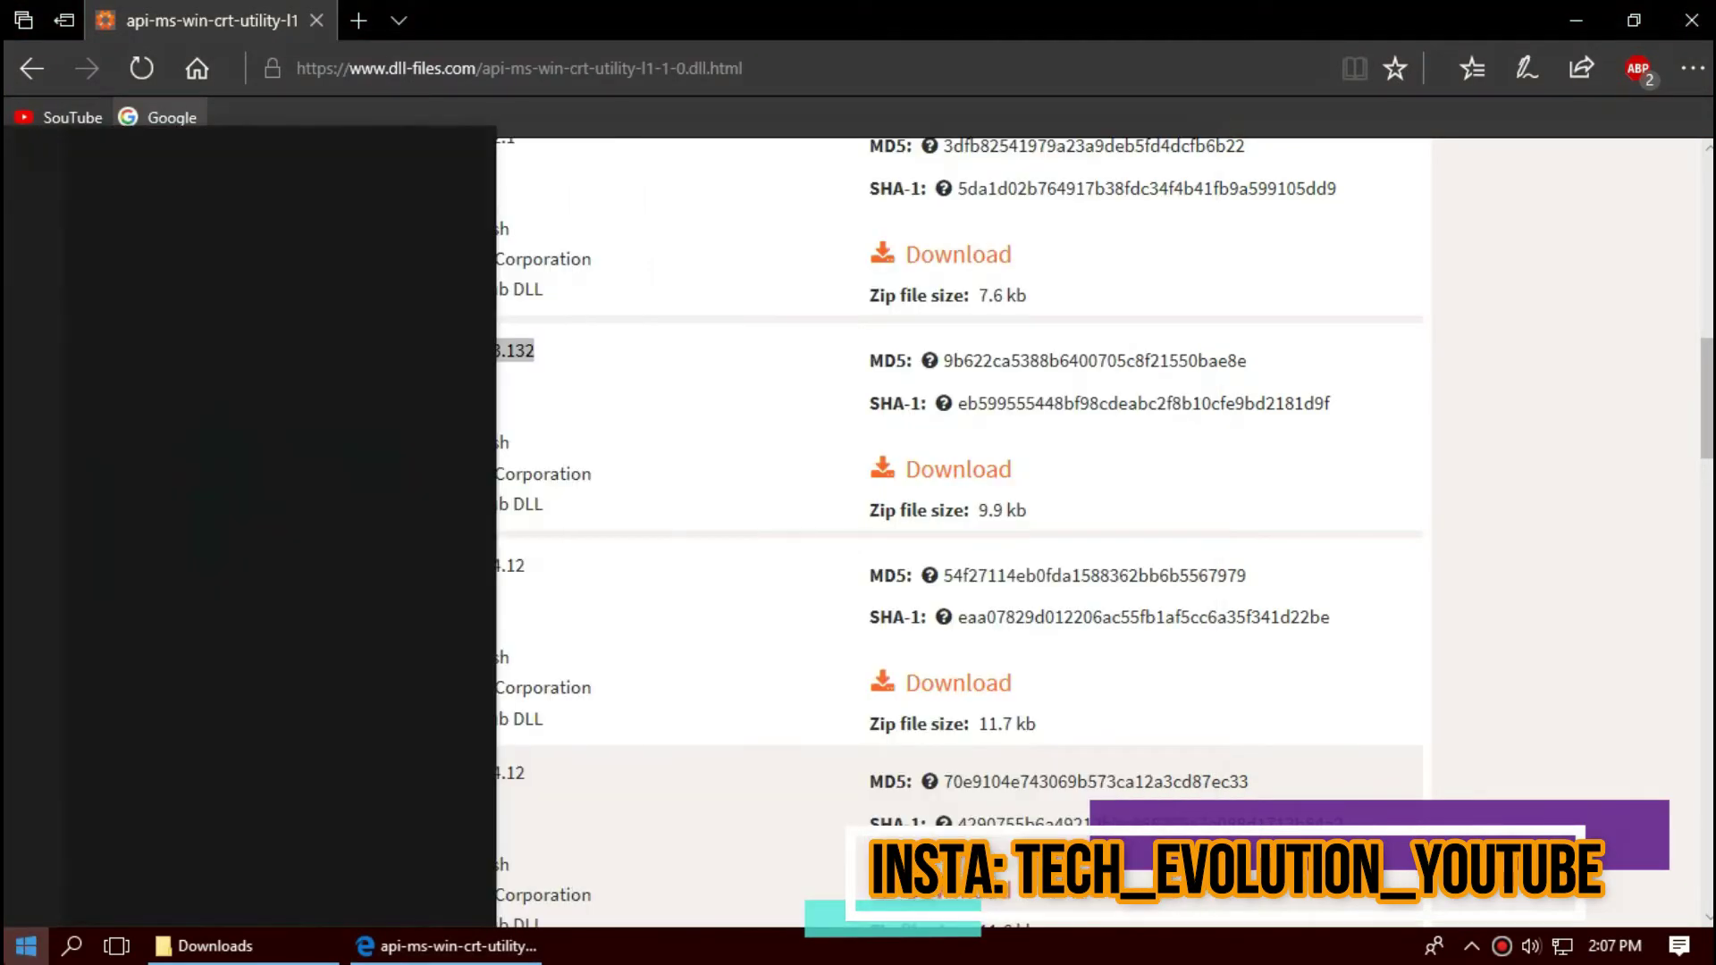
{"action": "type", "text": "system information"}
{"action": "key", "text": "Return"}
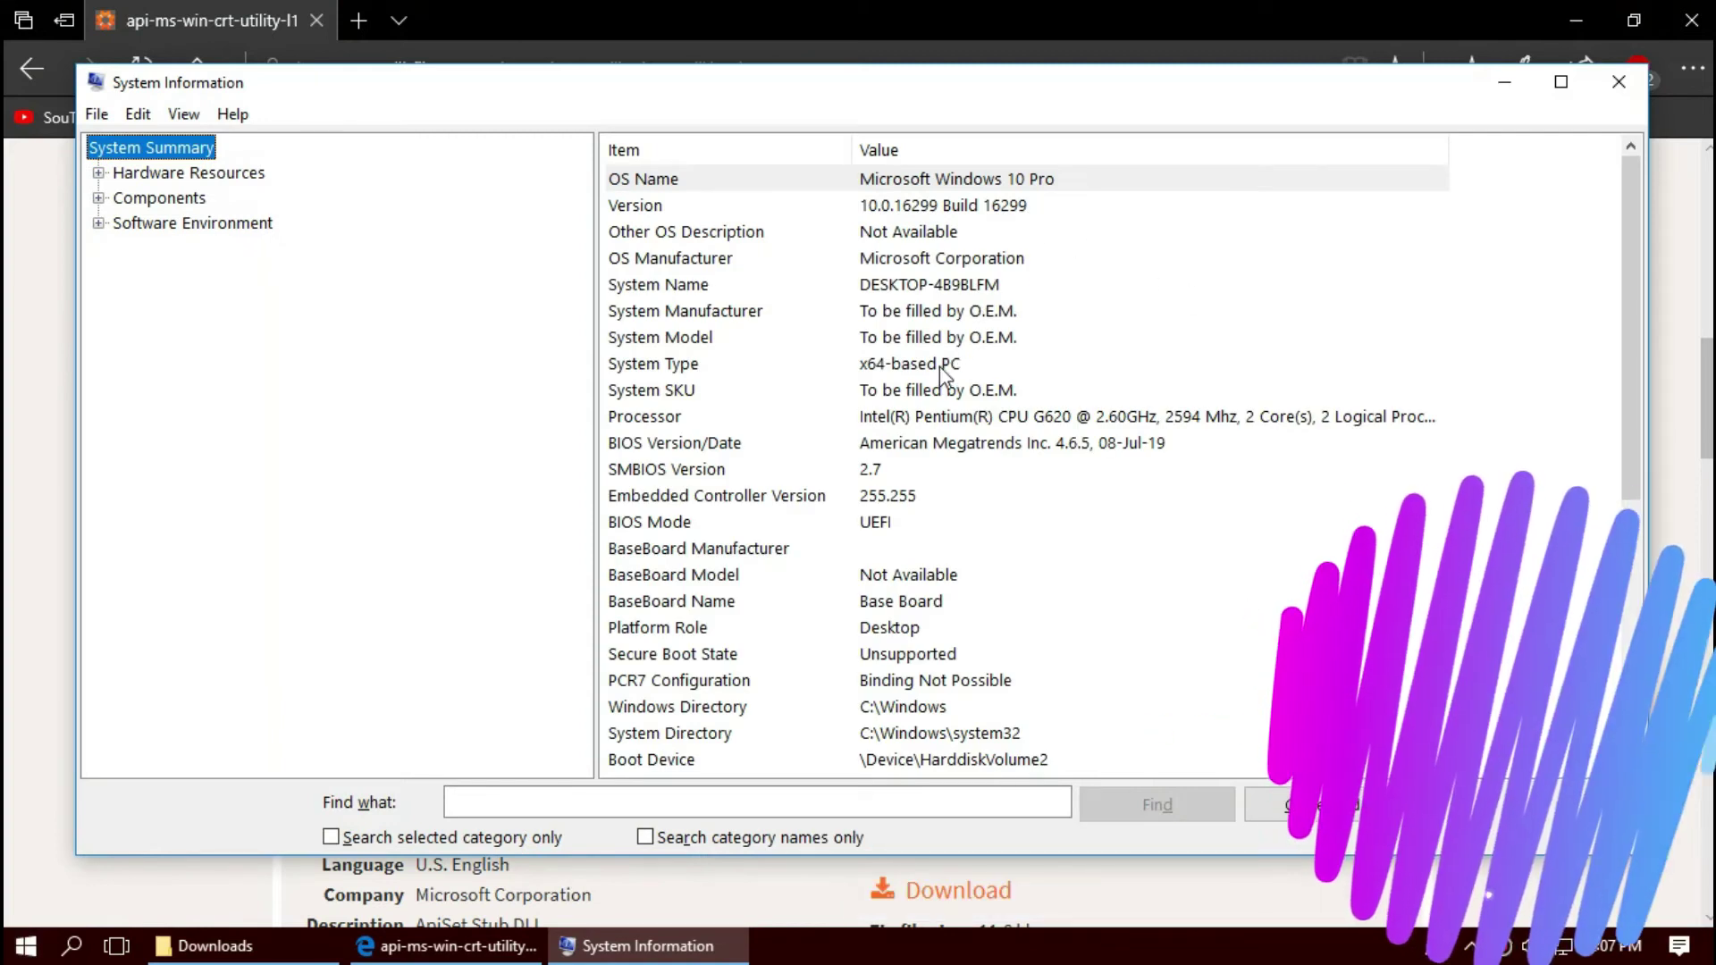
{"action": "left_click", "coordinate": [941, 367]}
{"action": "left_click", "coordinate": [1011, 206]}
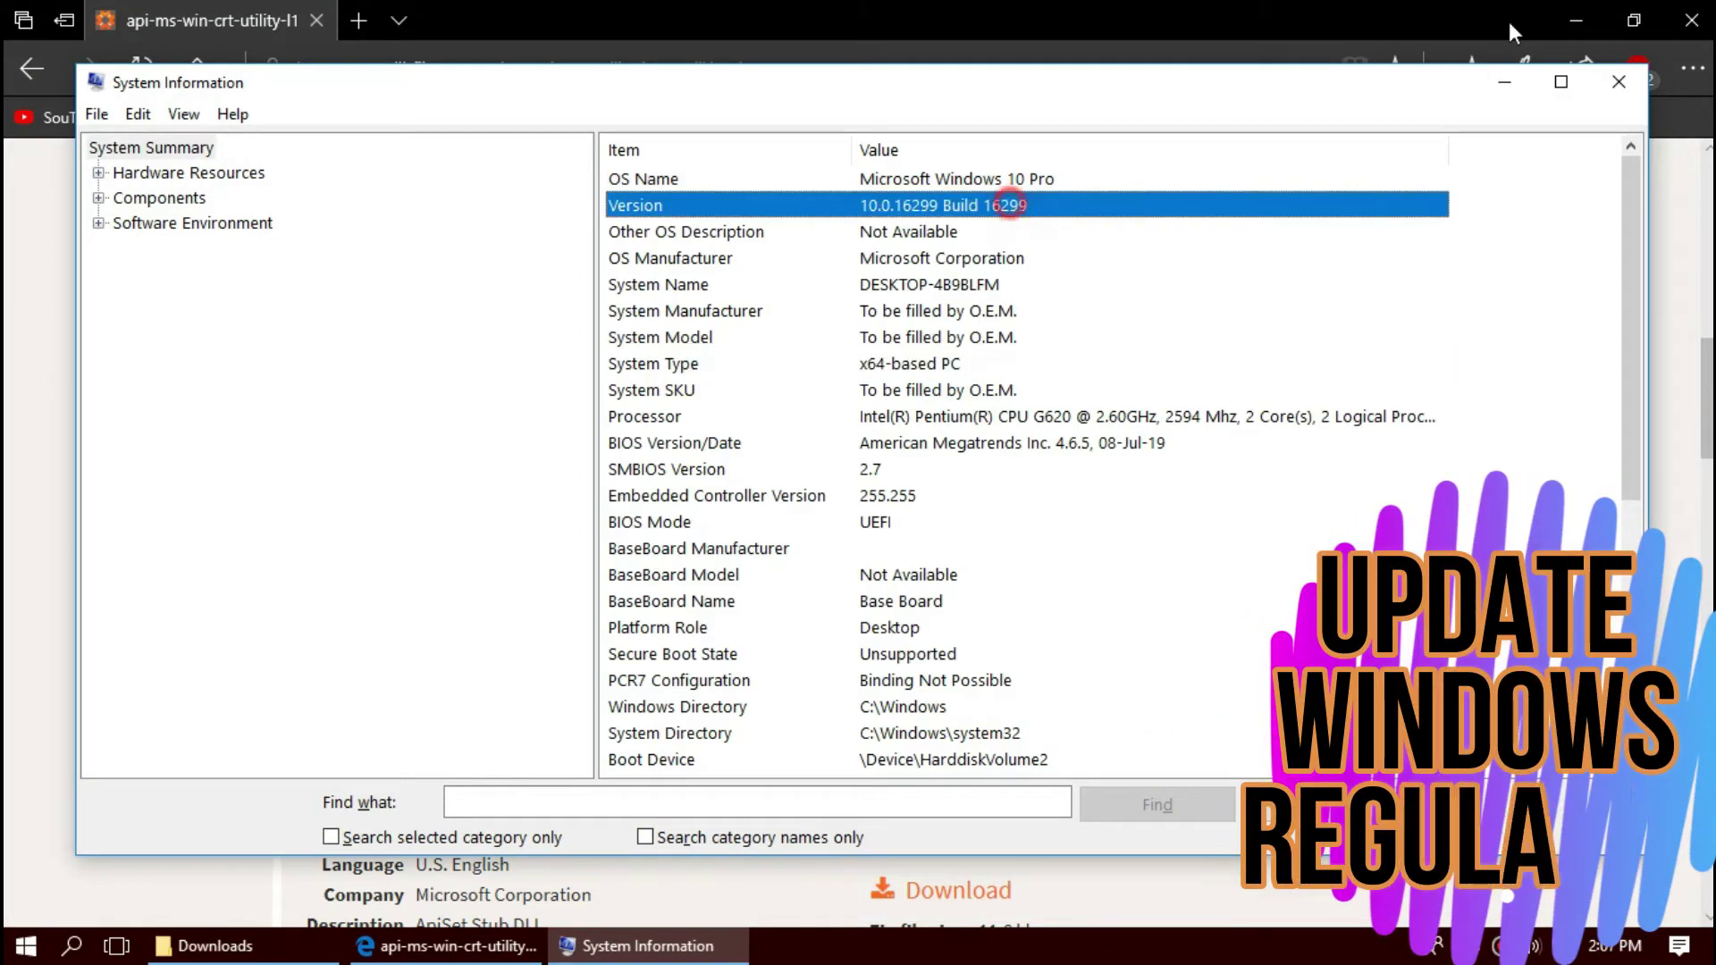
{"action": "left_click", "coordinate": [1621, 87]}
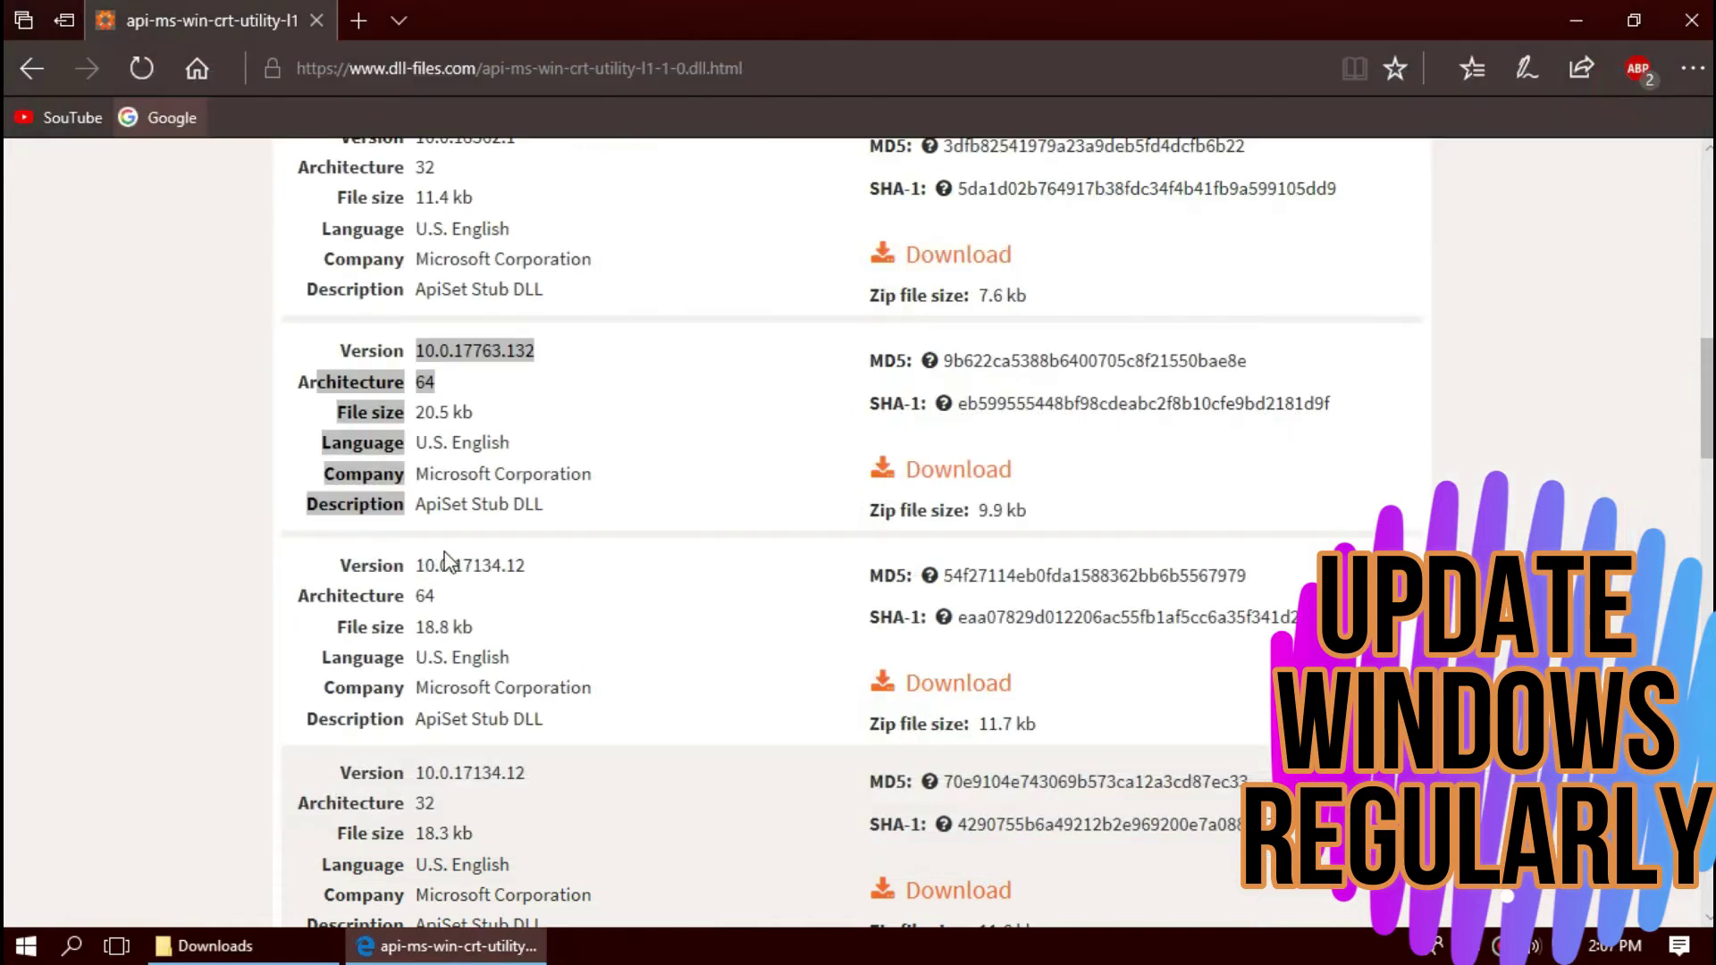
Download the 64-bit 10.0.17763.132 version, bringing up the 9.9 KB api-ms-win-crt-utility-l1-1-0.zip prompt.
{"action": "left_click", "coordinate": [963, 466]}
{"action": "scroll", "coordinate": [1002, 517], "scroll_direction": "down", "scroll_amount": 10}
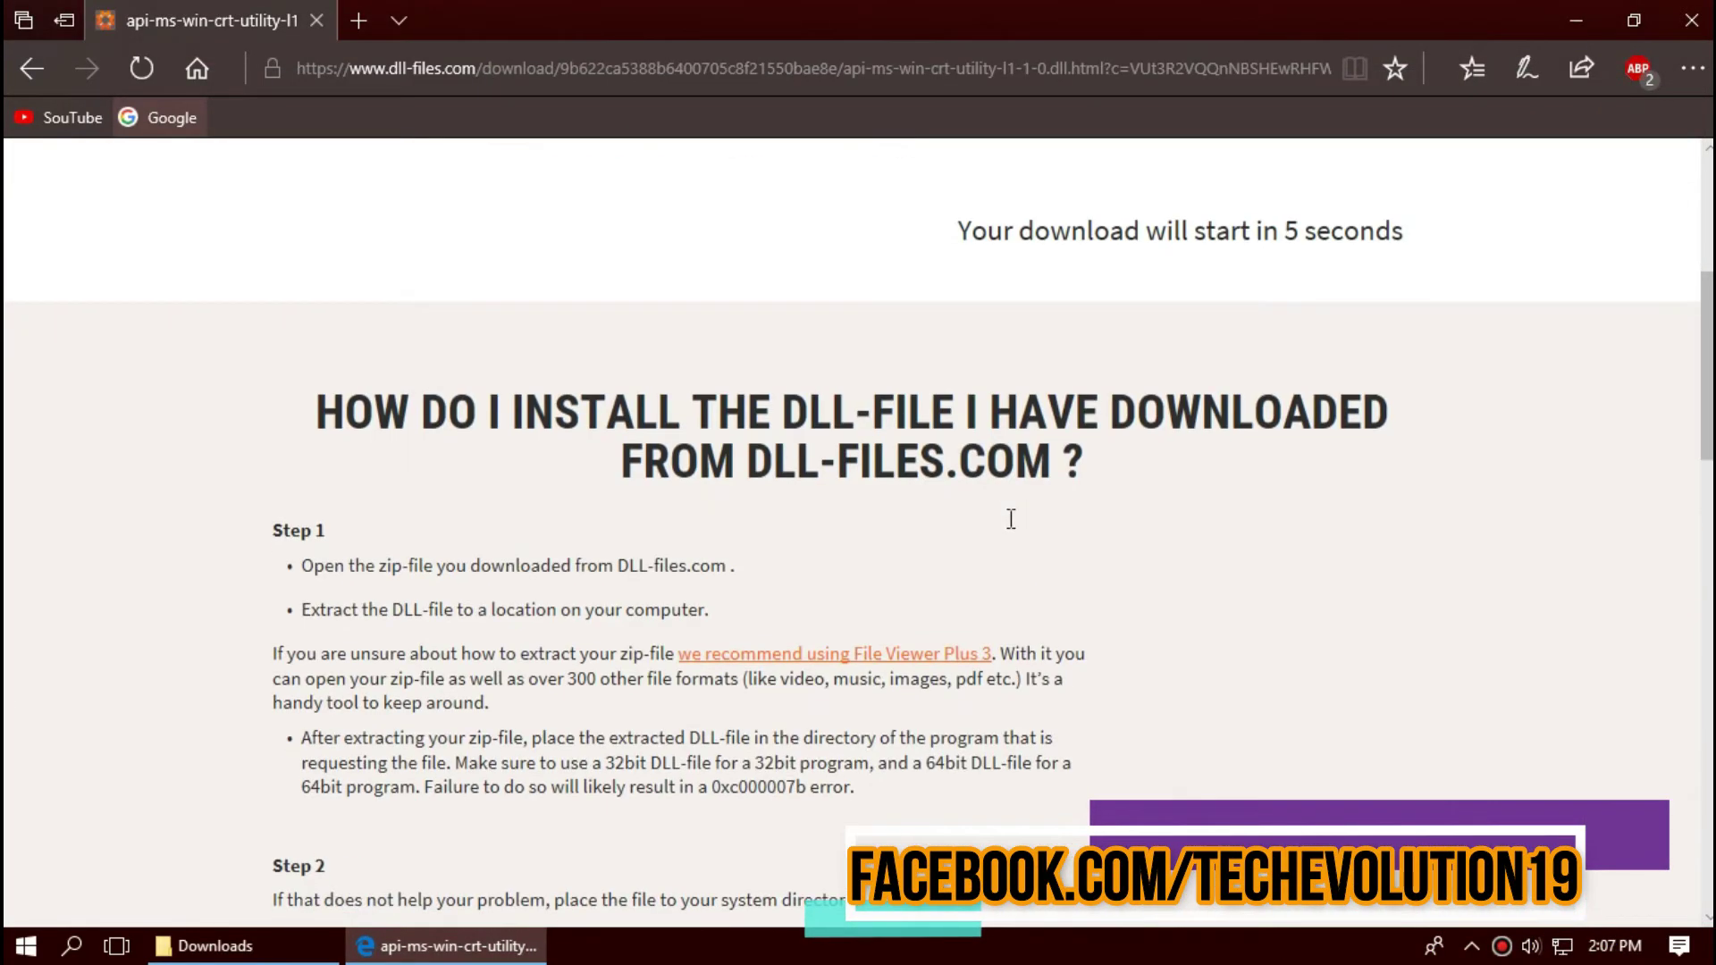
{"action": "scroll", "coordinate": [460, 322], "scroll_direction": "down", "scroll_amount": 6}
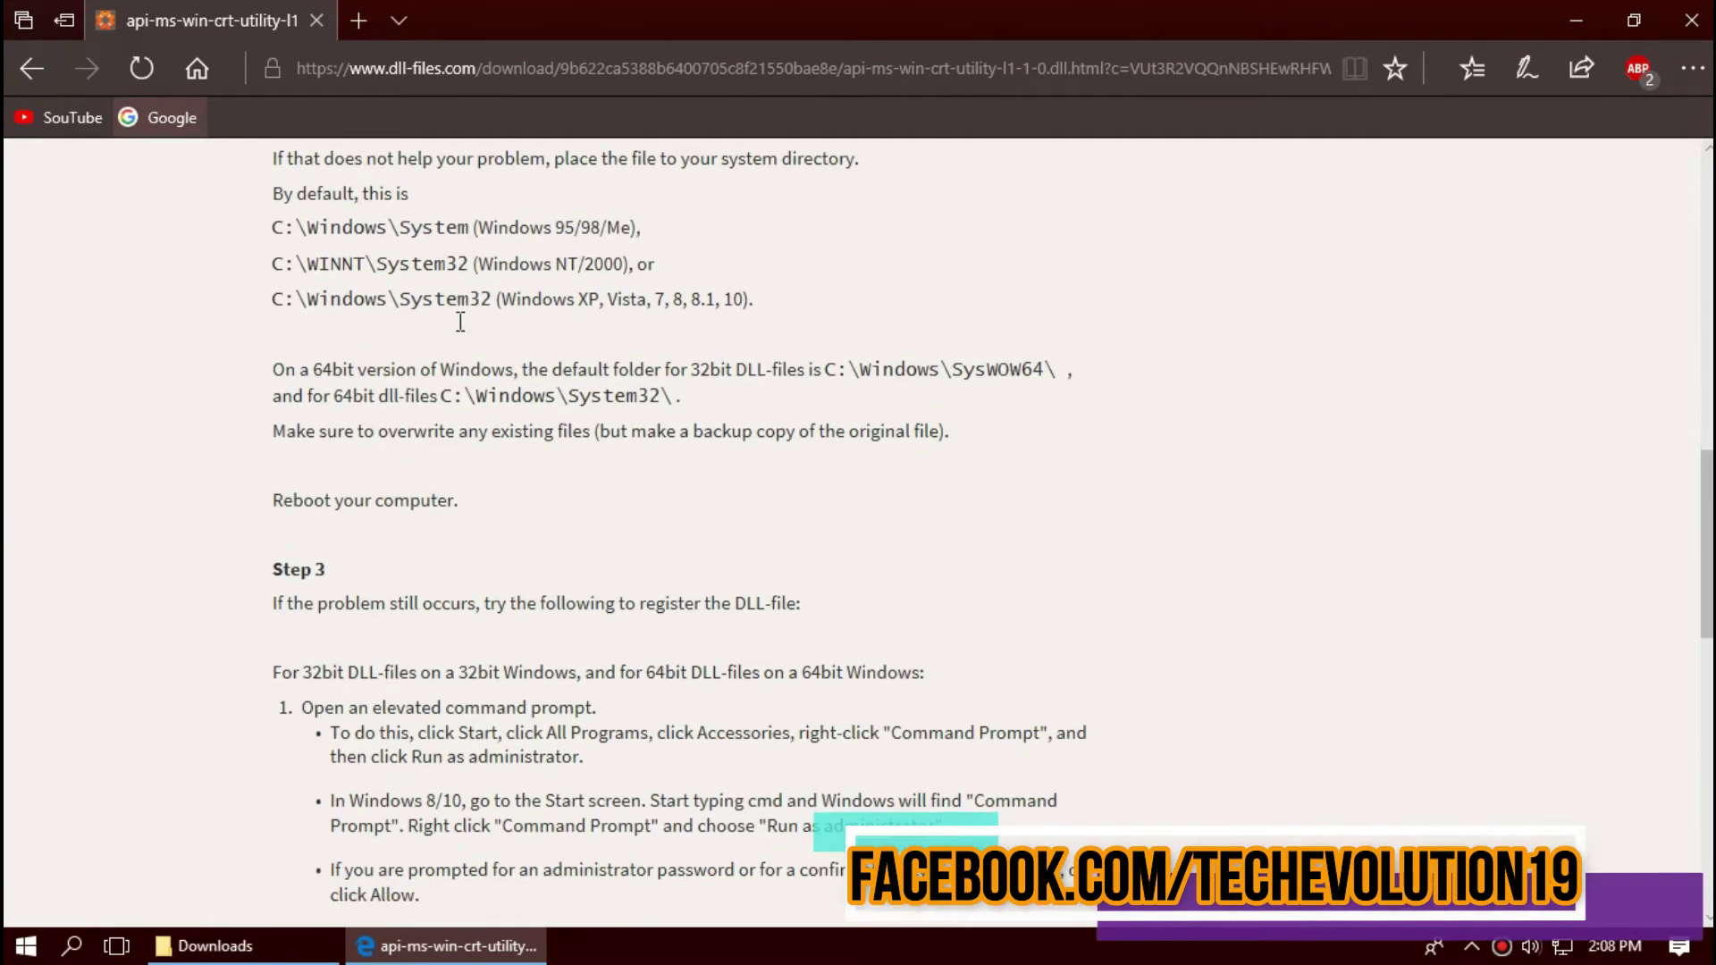
{"action": "scroll", "coordinate": [461, 322], "scroll_direction": "down", "scroll_amount": 3}
{"action": "left_click_drag", "start_coordinate": [457, 319], "coordinate": [708, 813]}
{"action": "scroll", "coordinate": [702, 787], "scroll_direction": "up", "scroll_amount": 7}
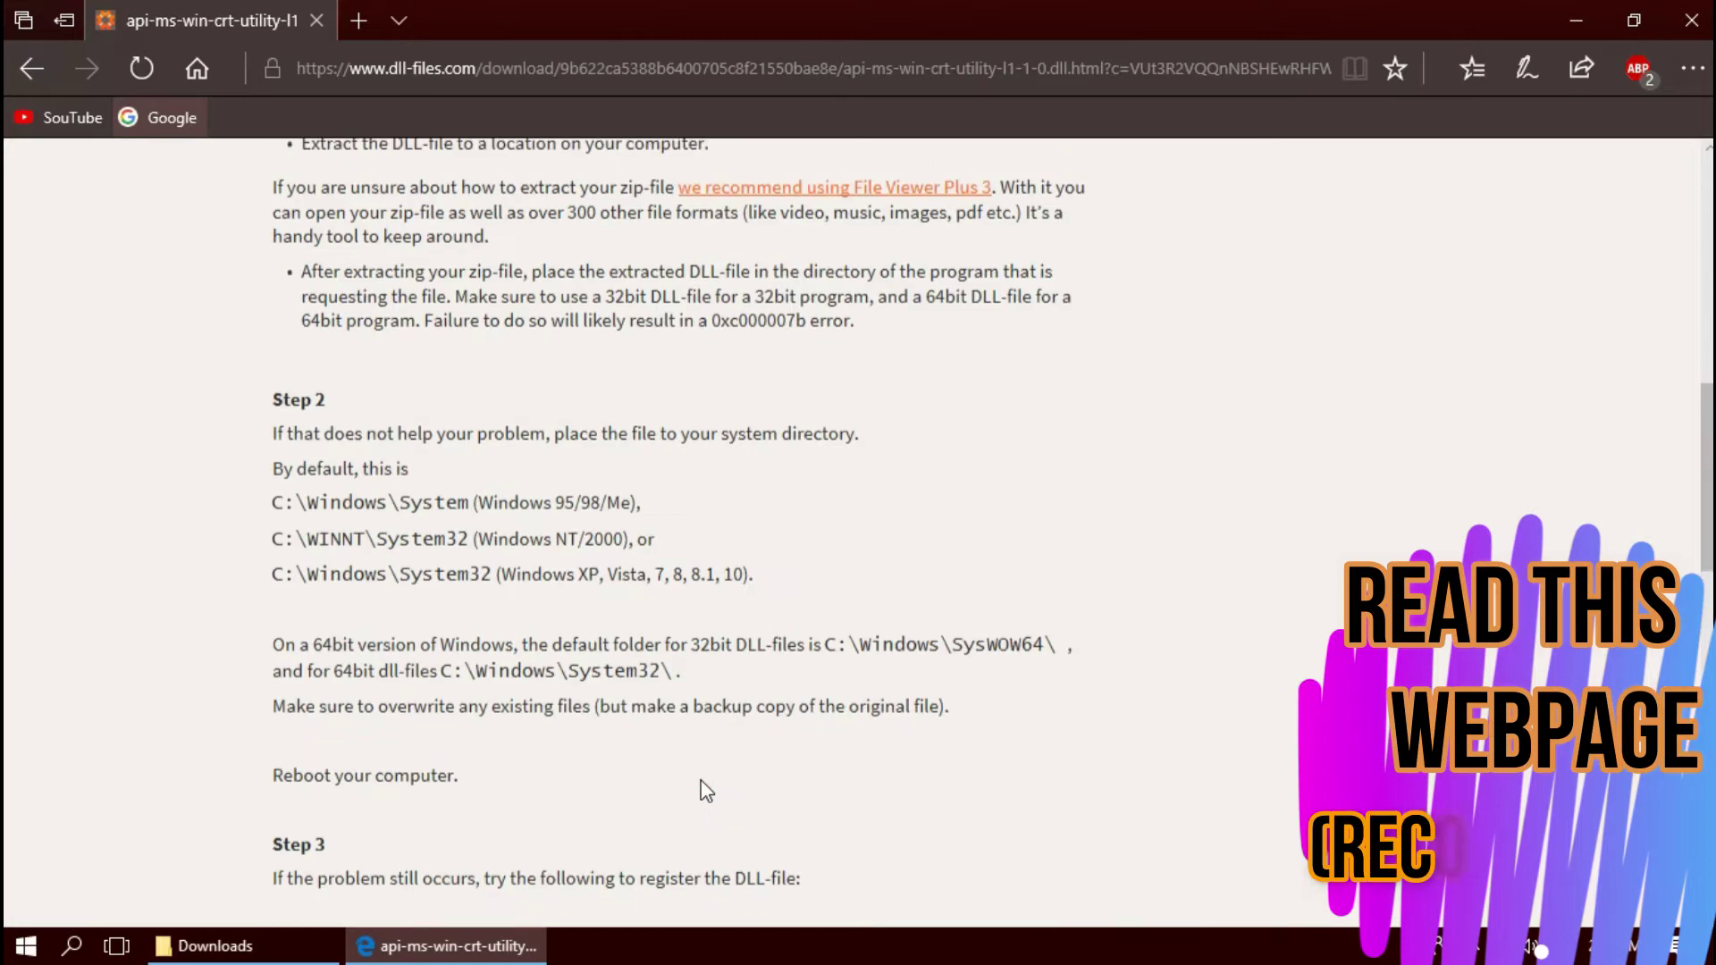
{"action": "scroll", "coordinate": [706, 790], "scroll_direction": "up", "scroll_amount": 7}
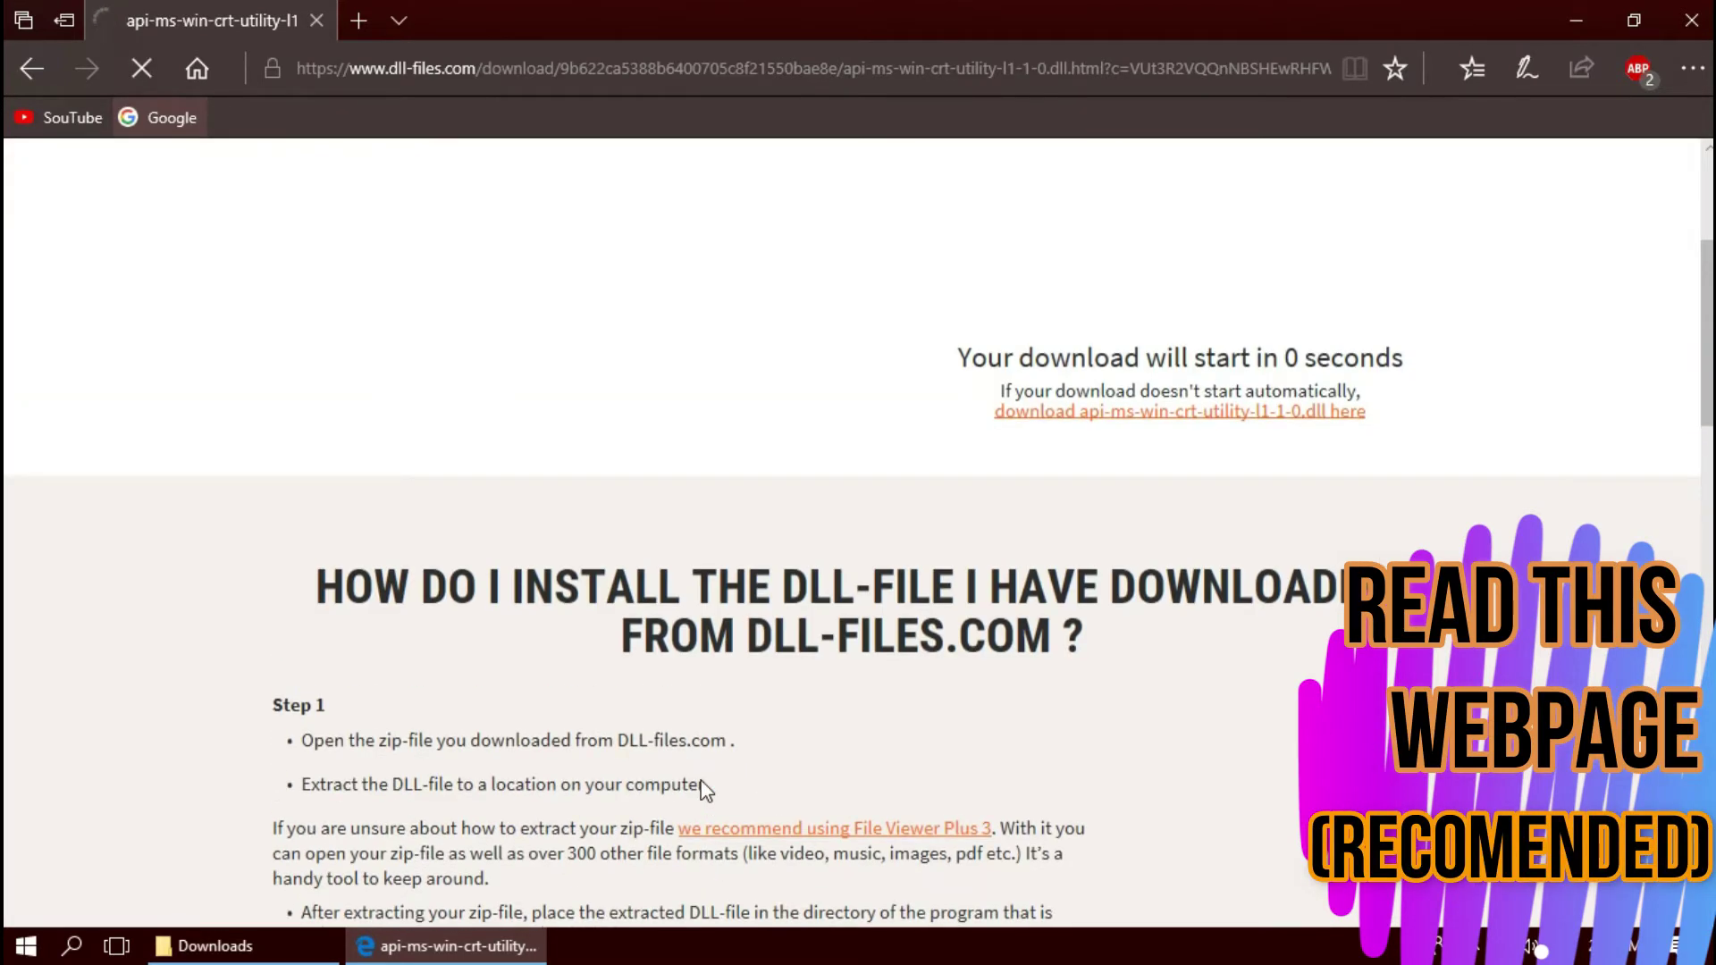
{"action": "scroll", "coordinate": [706, 790], "scroll_direction": "down", "scroll_amount": 5}
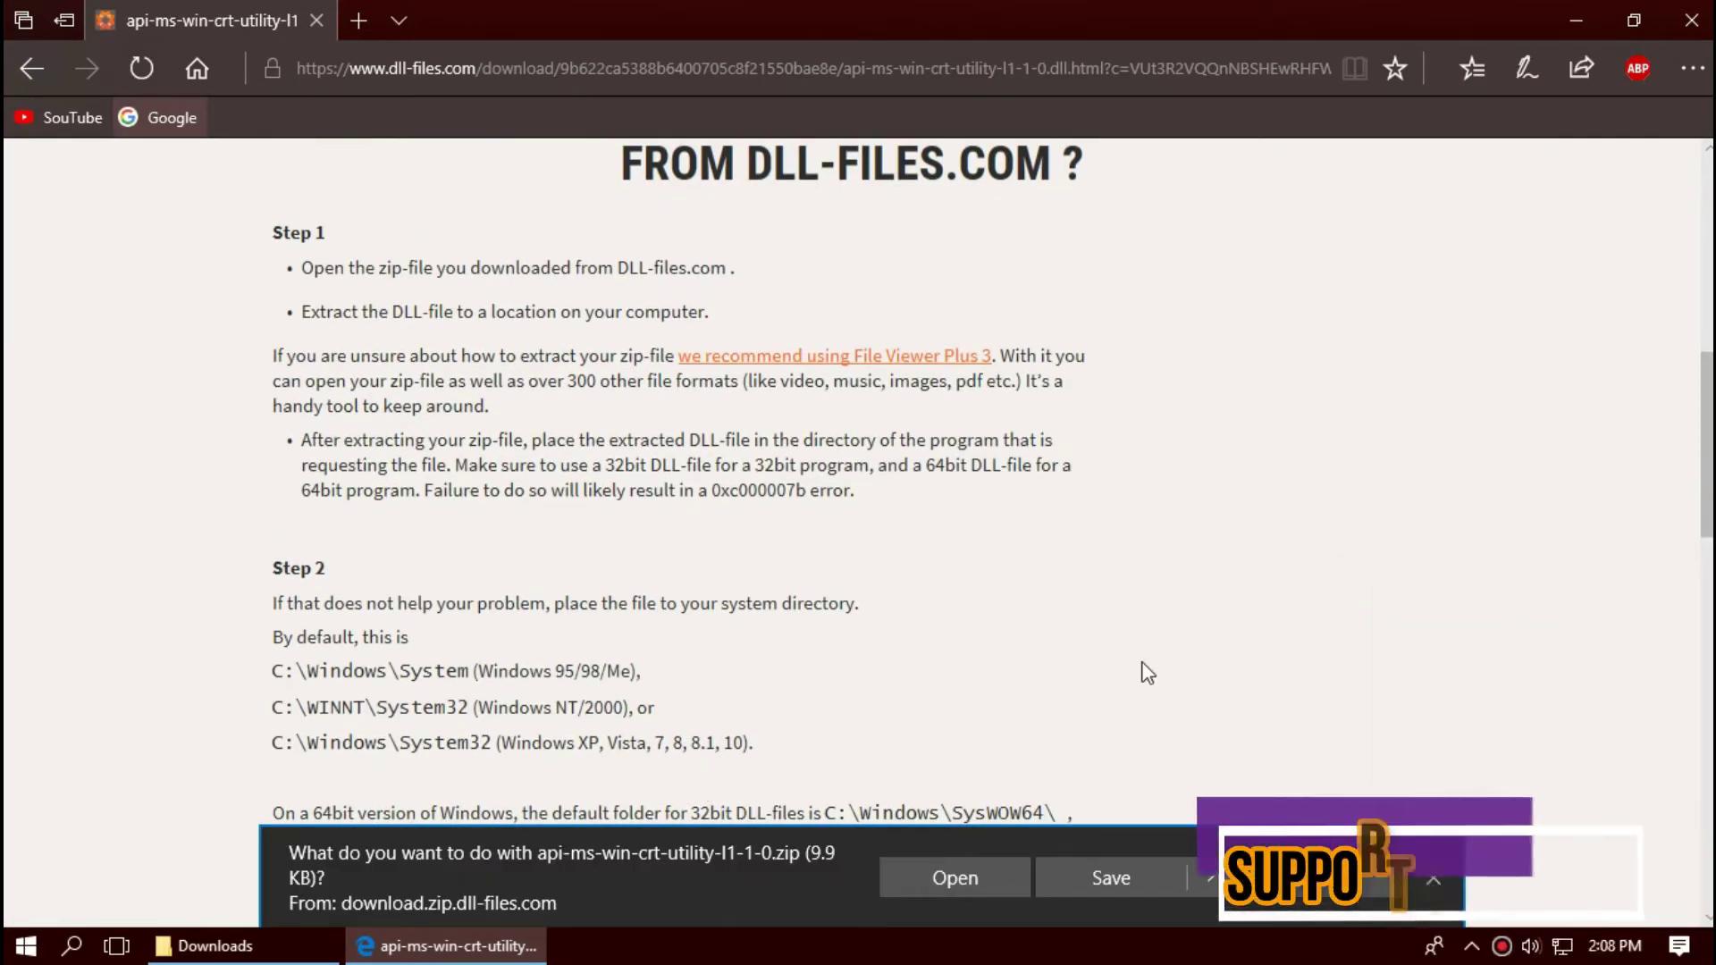
Open the zip in WinRAR, dismiss the licence reminder, select the DLL, and minimize Edge.
{"action": "left_click", "coordinate": [947, 875]}
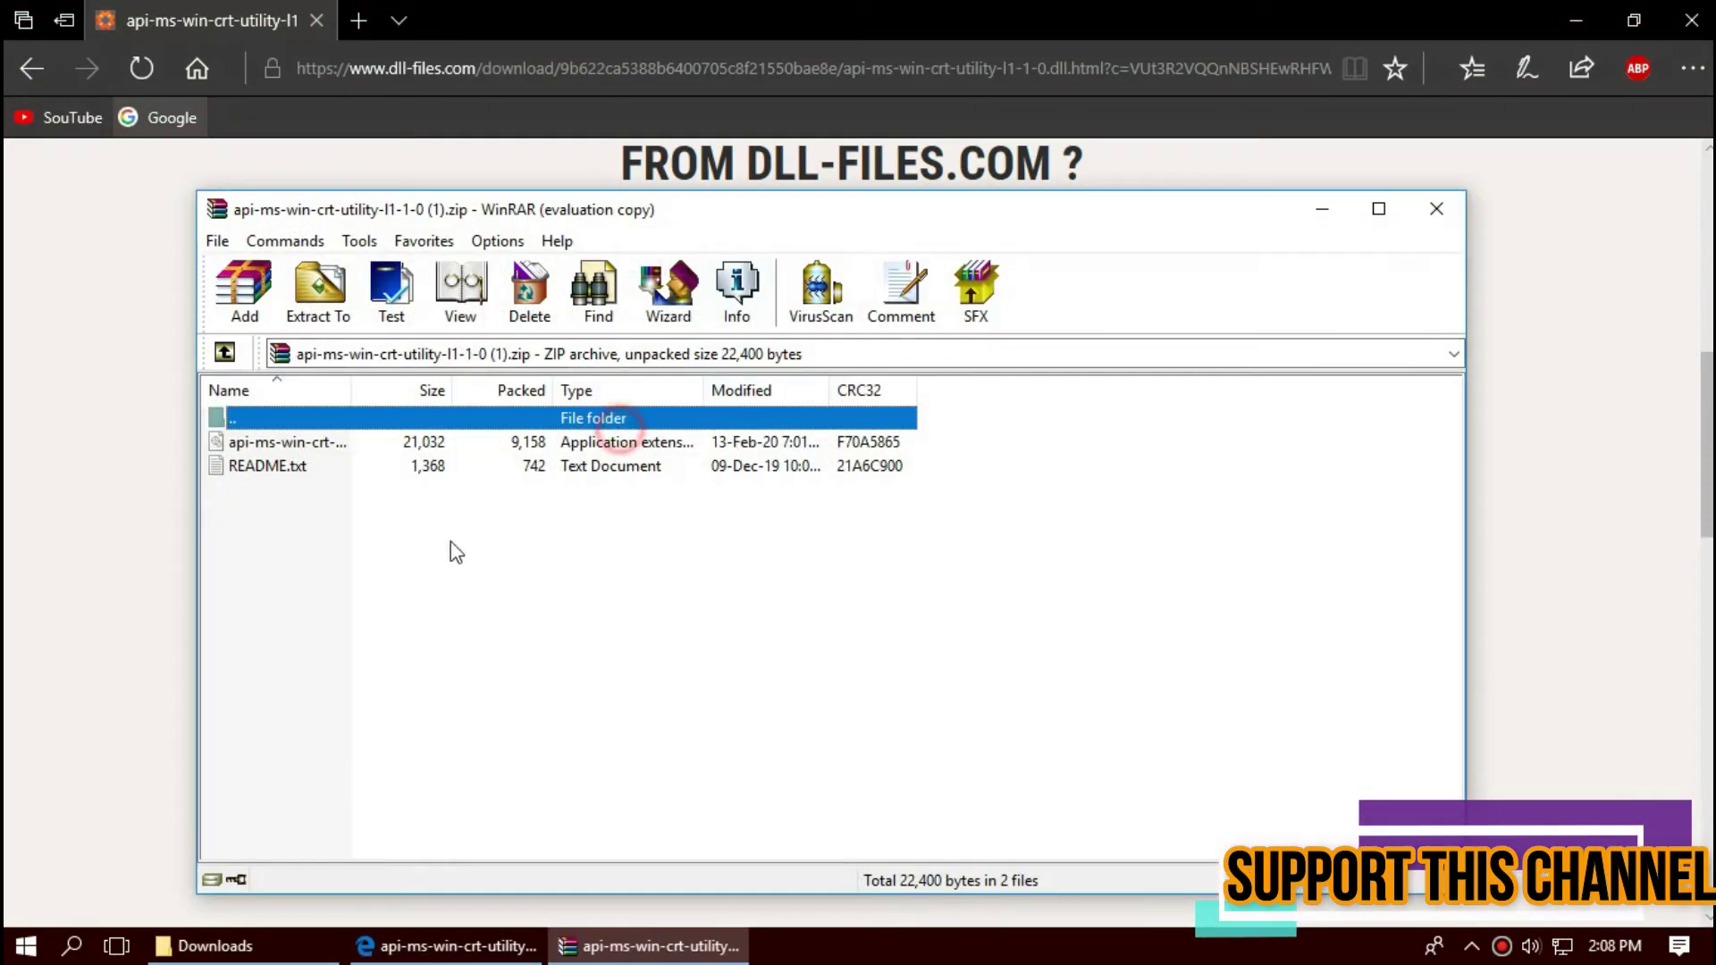
{"action": "left_click", "coordinate": [367, 440]}
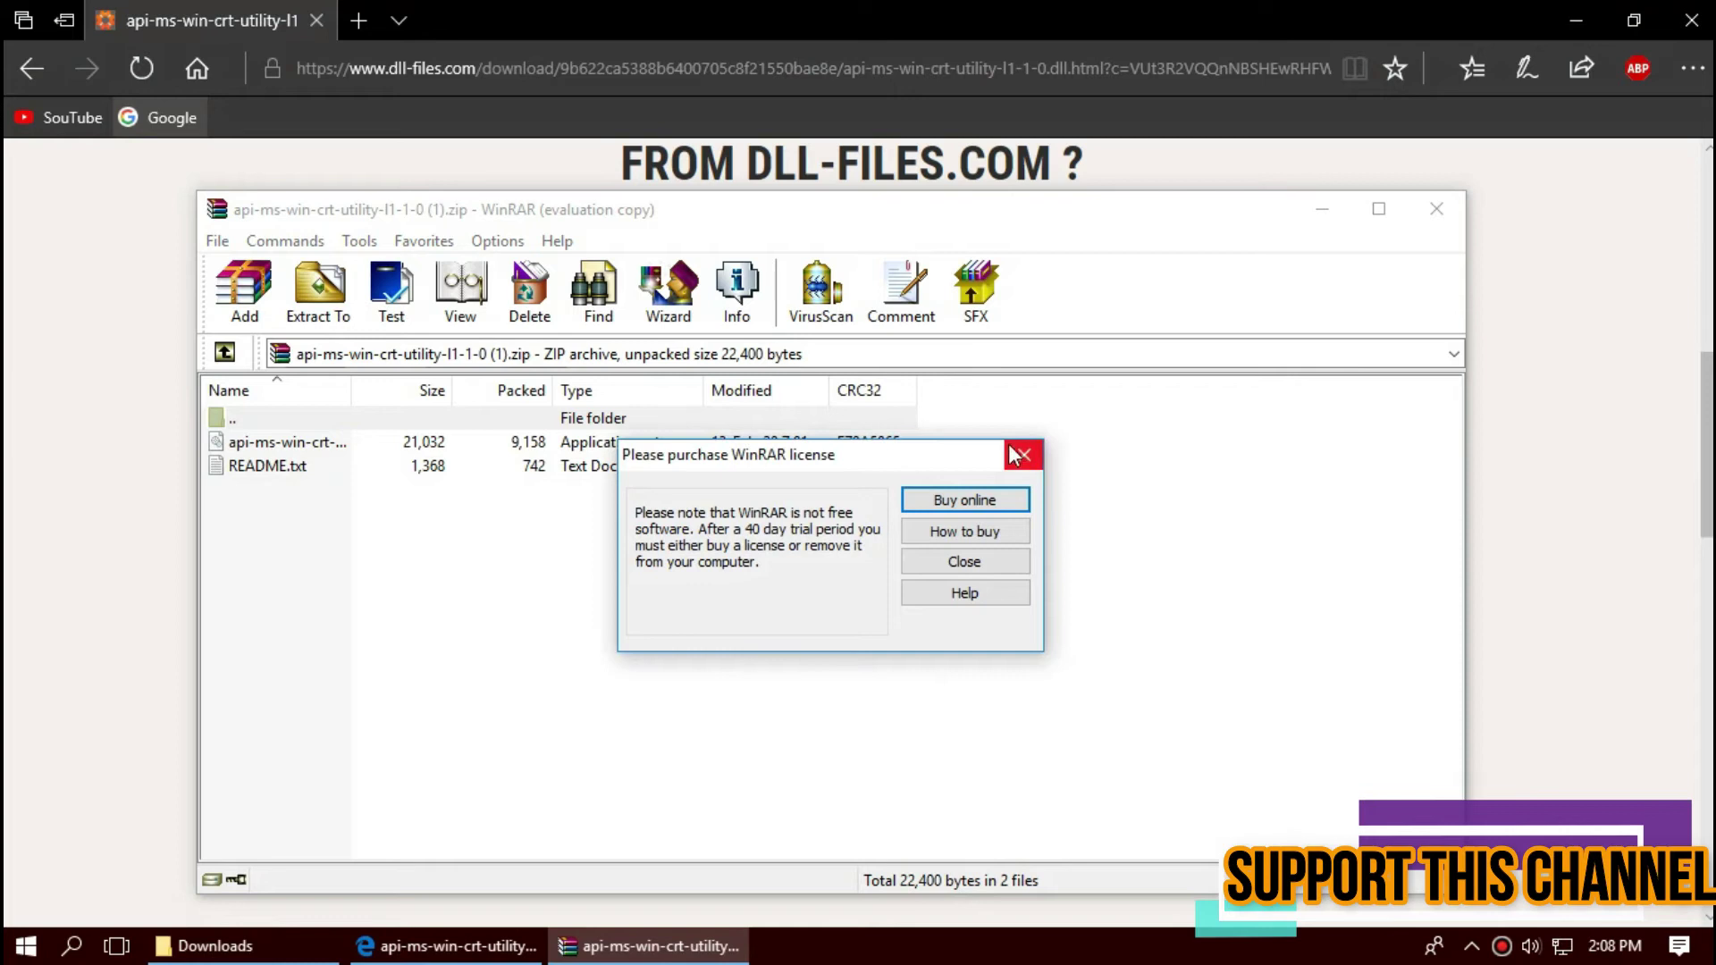
{"action": "left_click", "coordinate": [1017, 455]}
{"action": "left_click", "coordinate": [876, 443]}
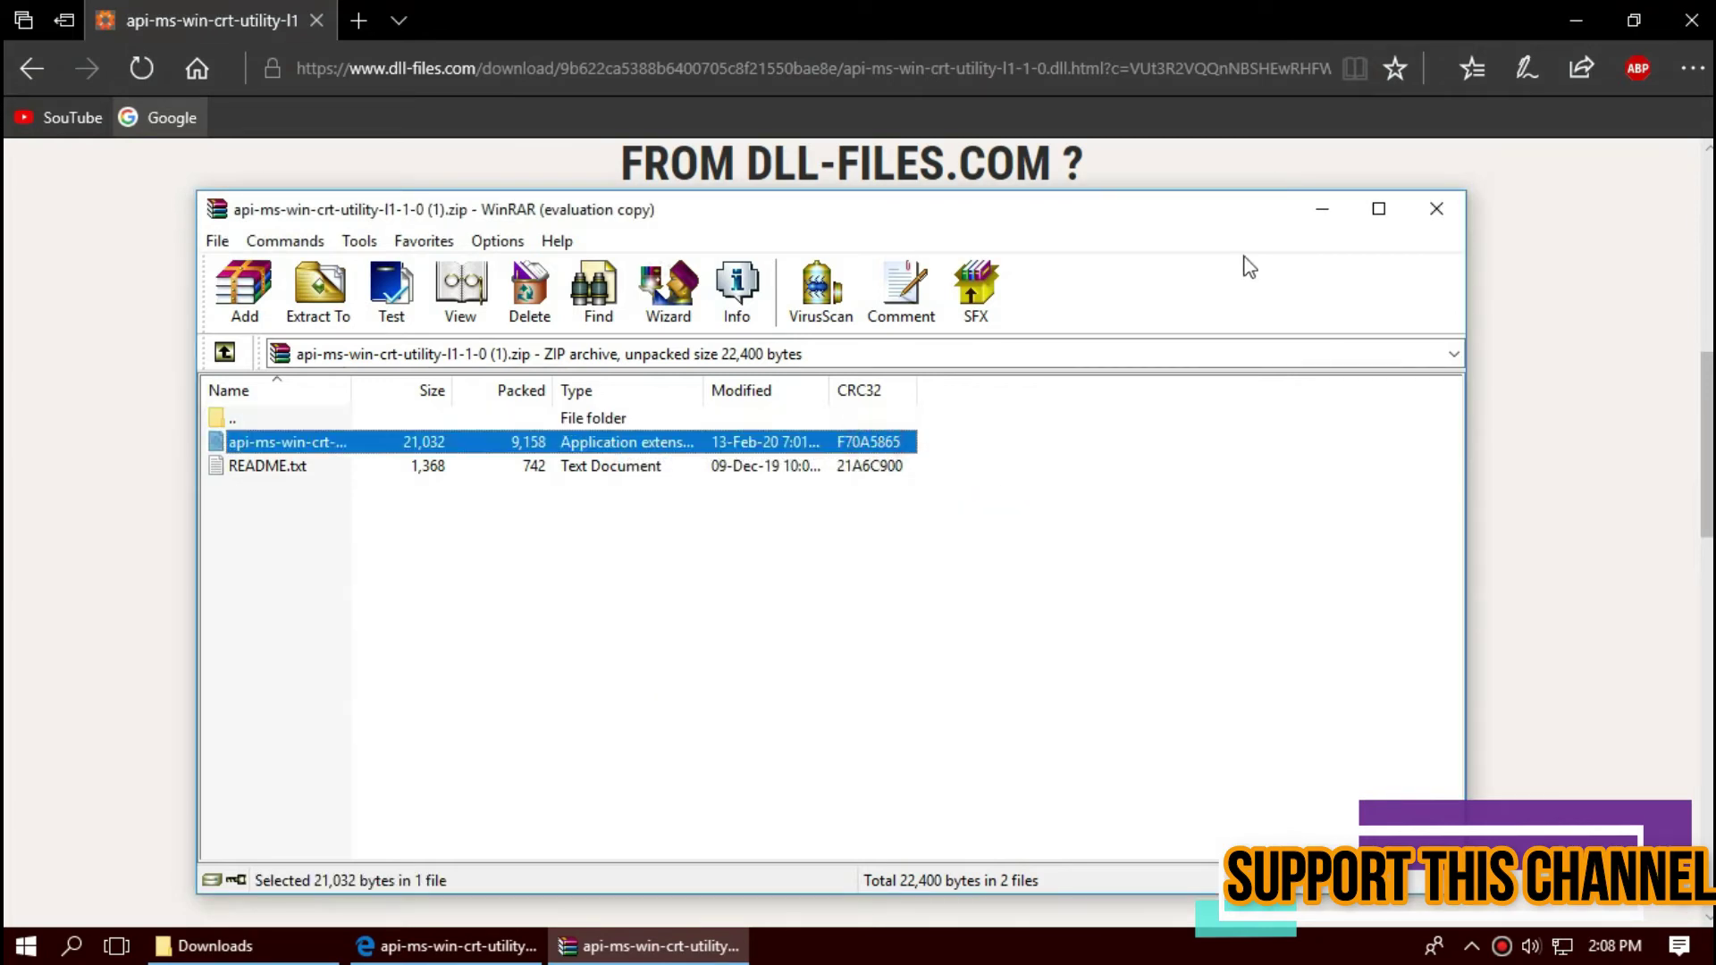
{"action": "left_click", "coordinate": [1562, 14]}
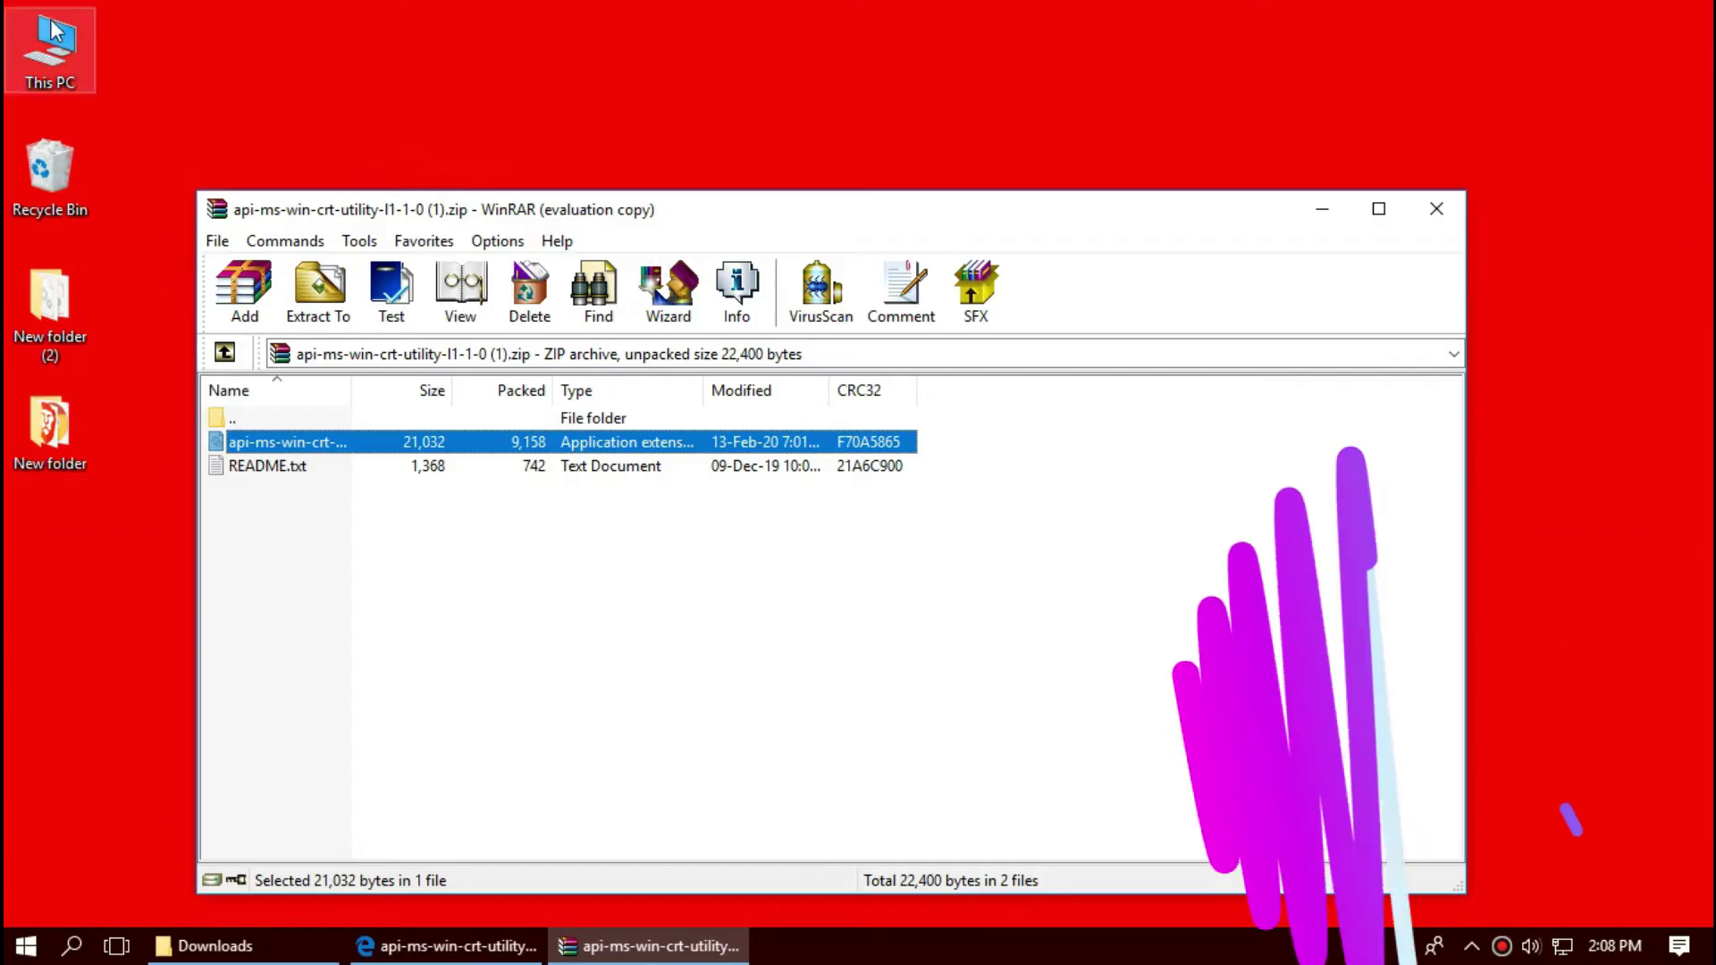
Browse from This PC through New Volume (C:) and Windows into System32.
{"action": "double_click", "coordinate": [51, 45]}
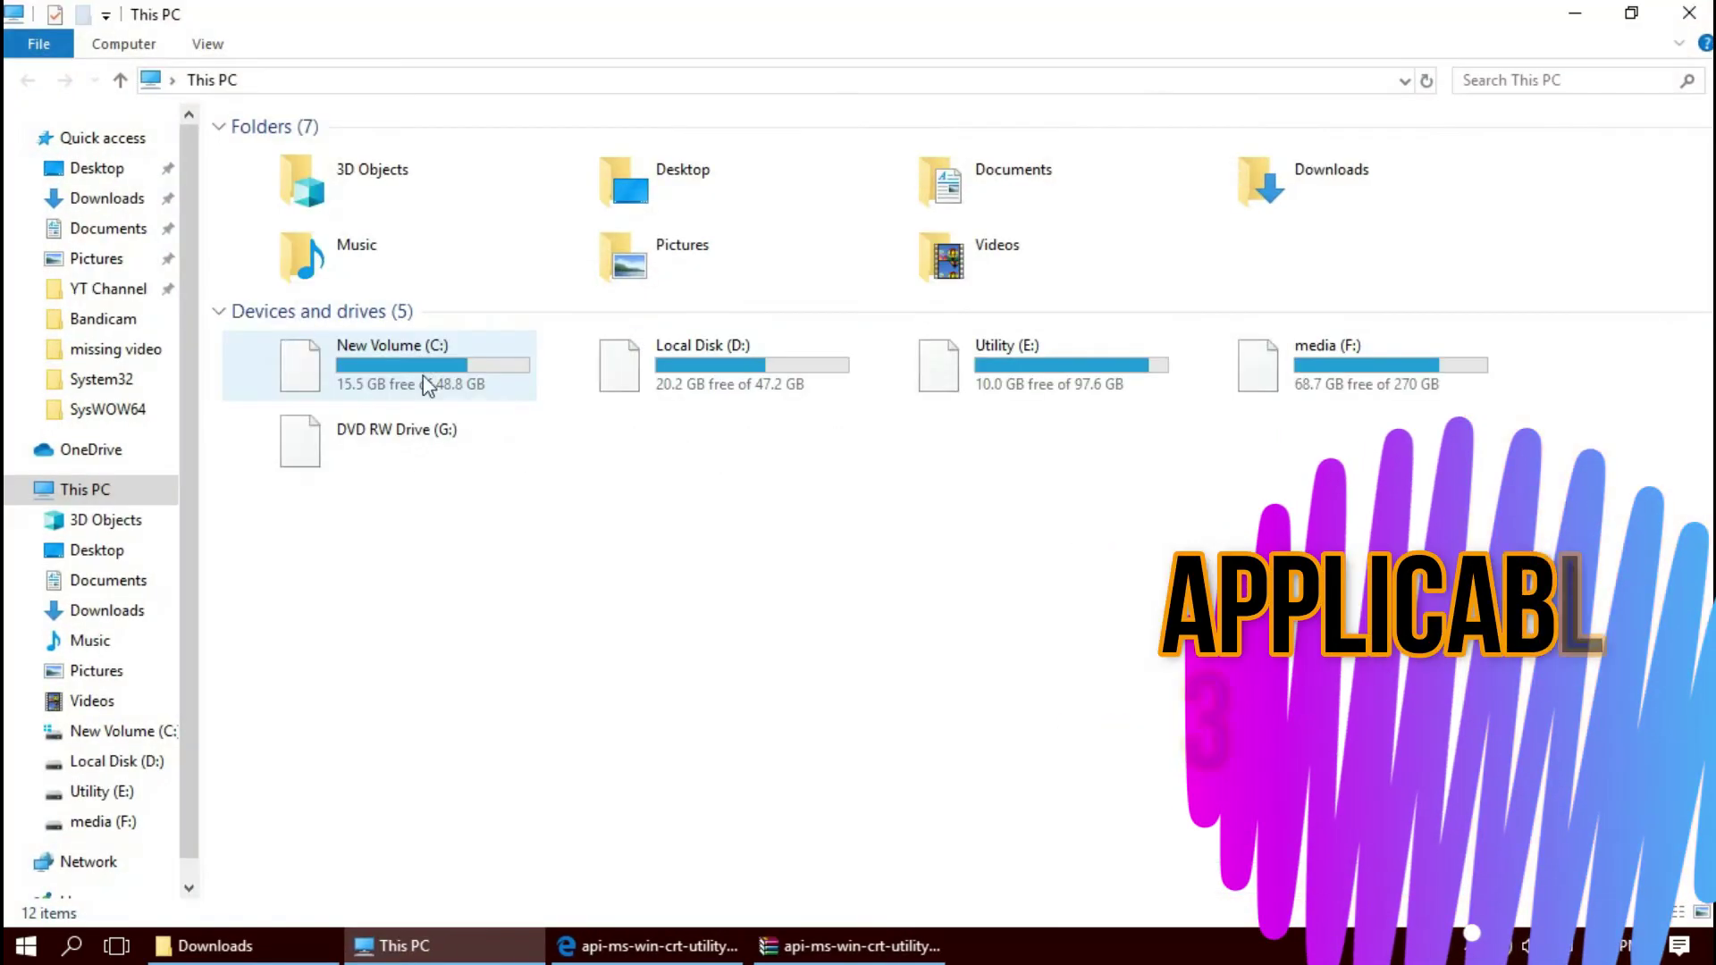
{"action": "double_click", "coordinate": [418, 351]}
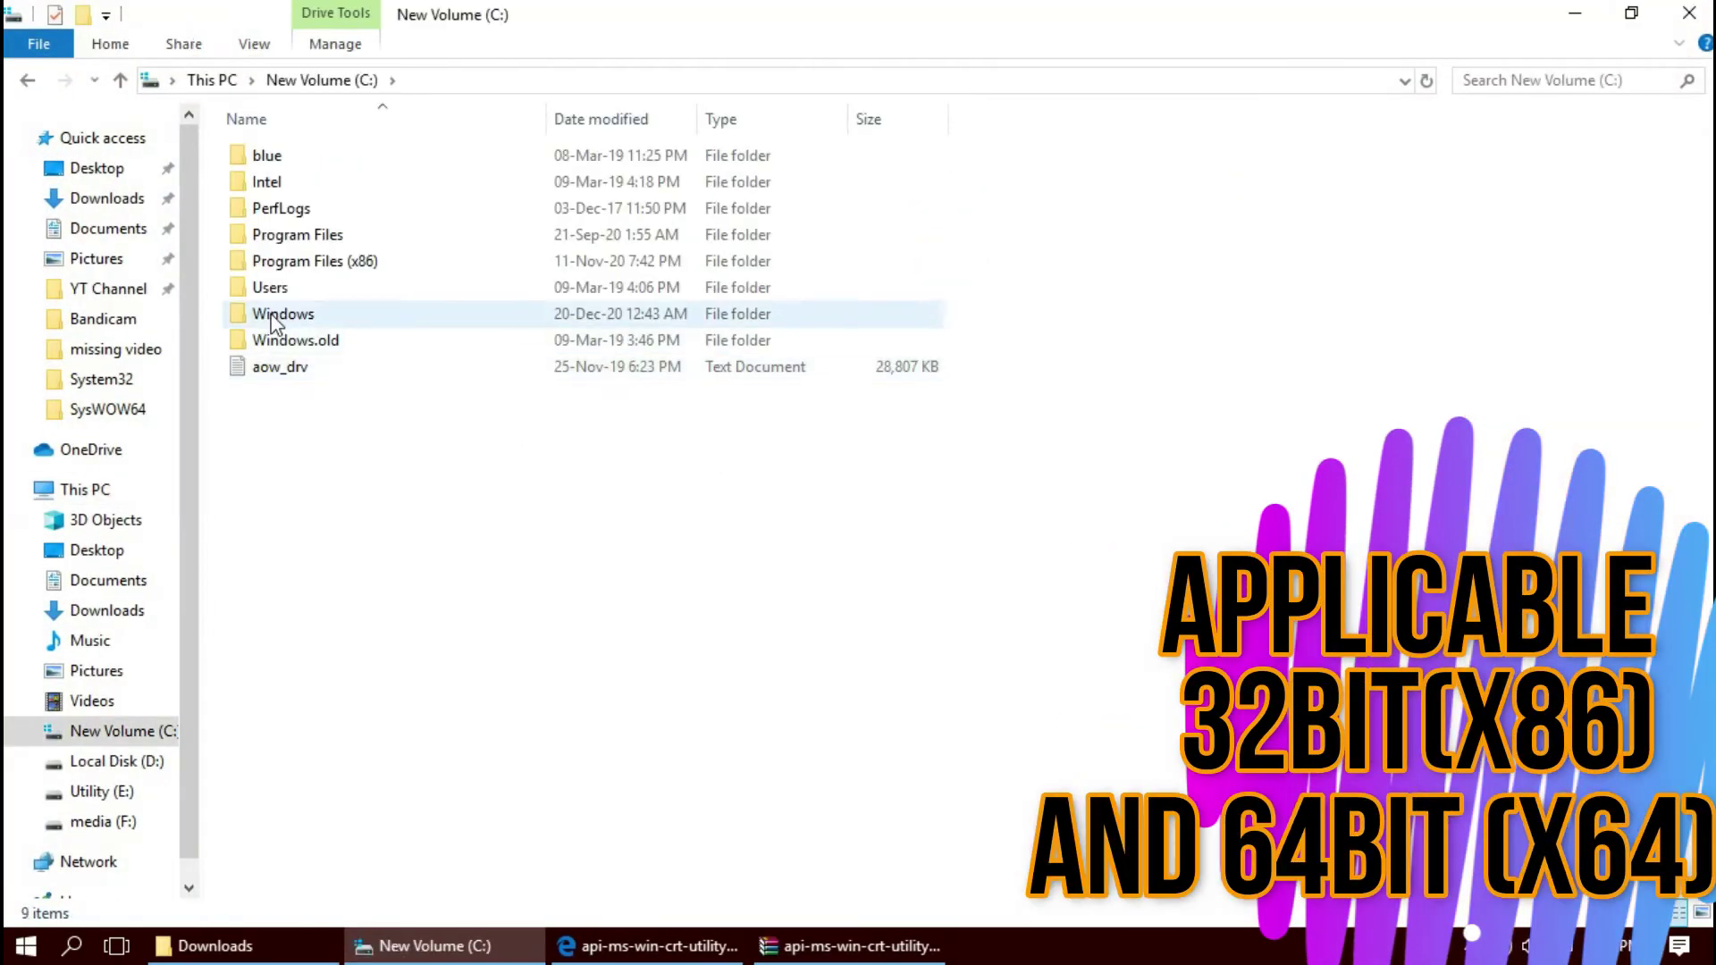
{"action": "double_click", "coordinate": [274, 317]}
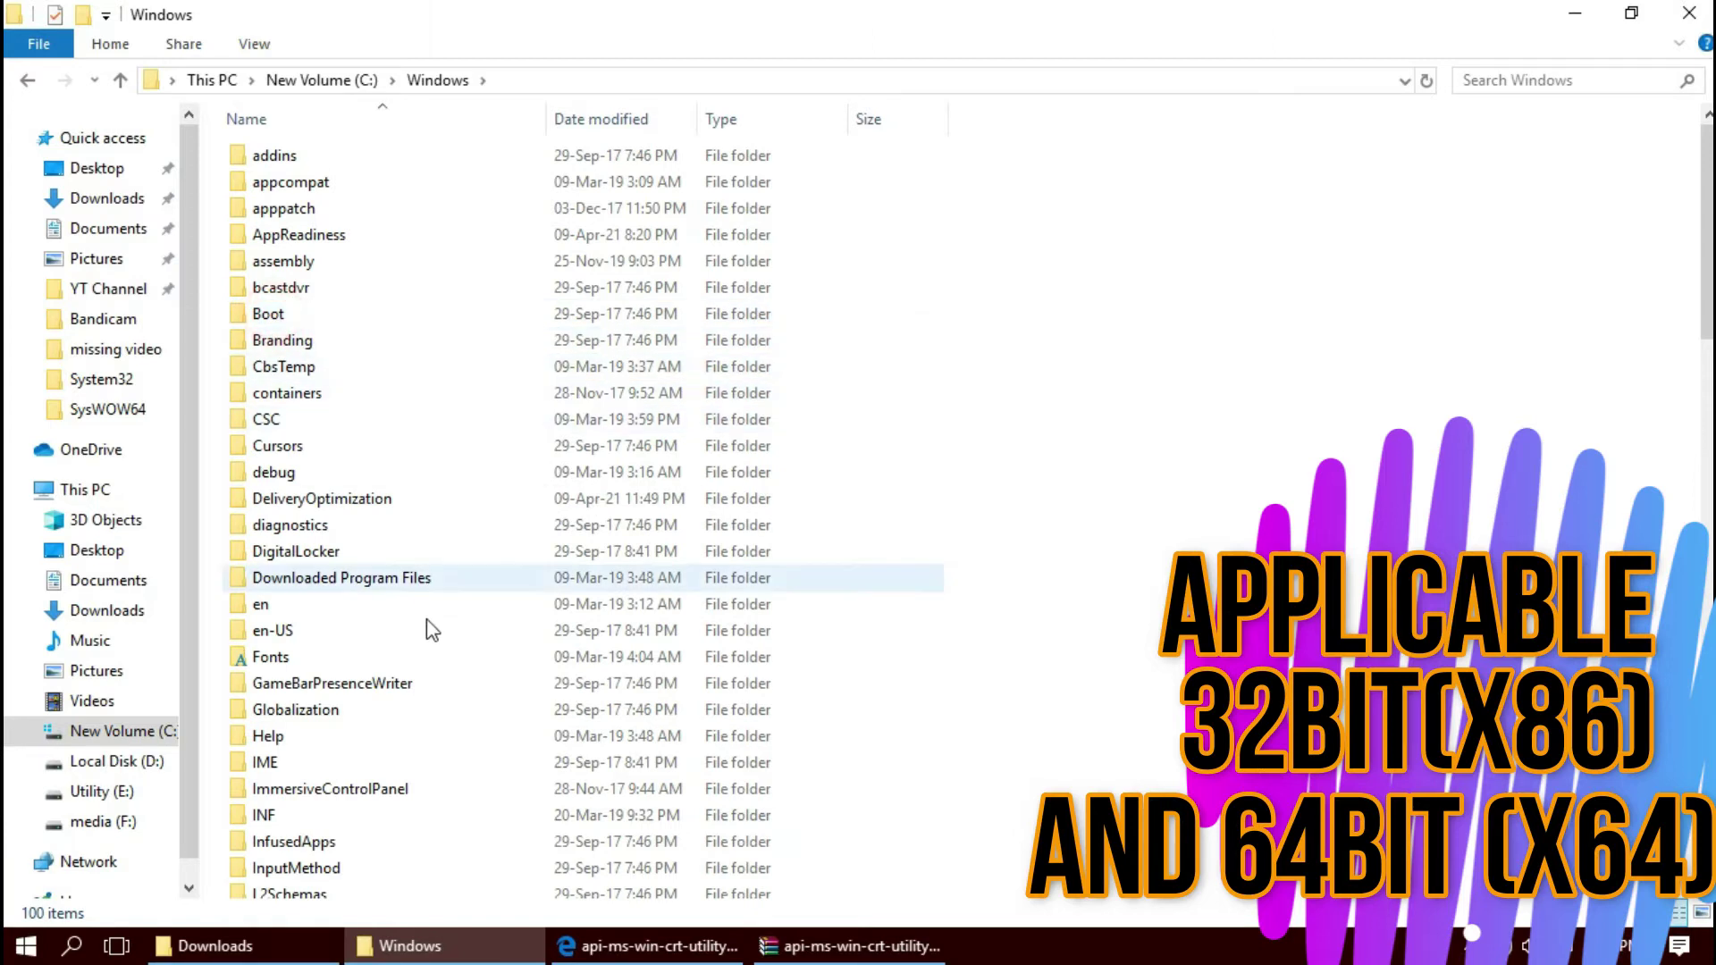
{"action": "scroll", "coordinate": [432, 626], "scroll_direction": "down", "scroll_amount": 5}
{"action": "scroll", "coordinate": [434, 618], "scroll_direction": "down", "scroll_amount": 9}
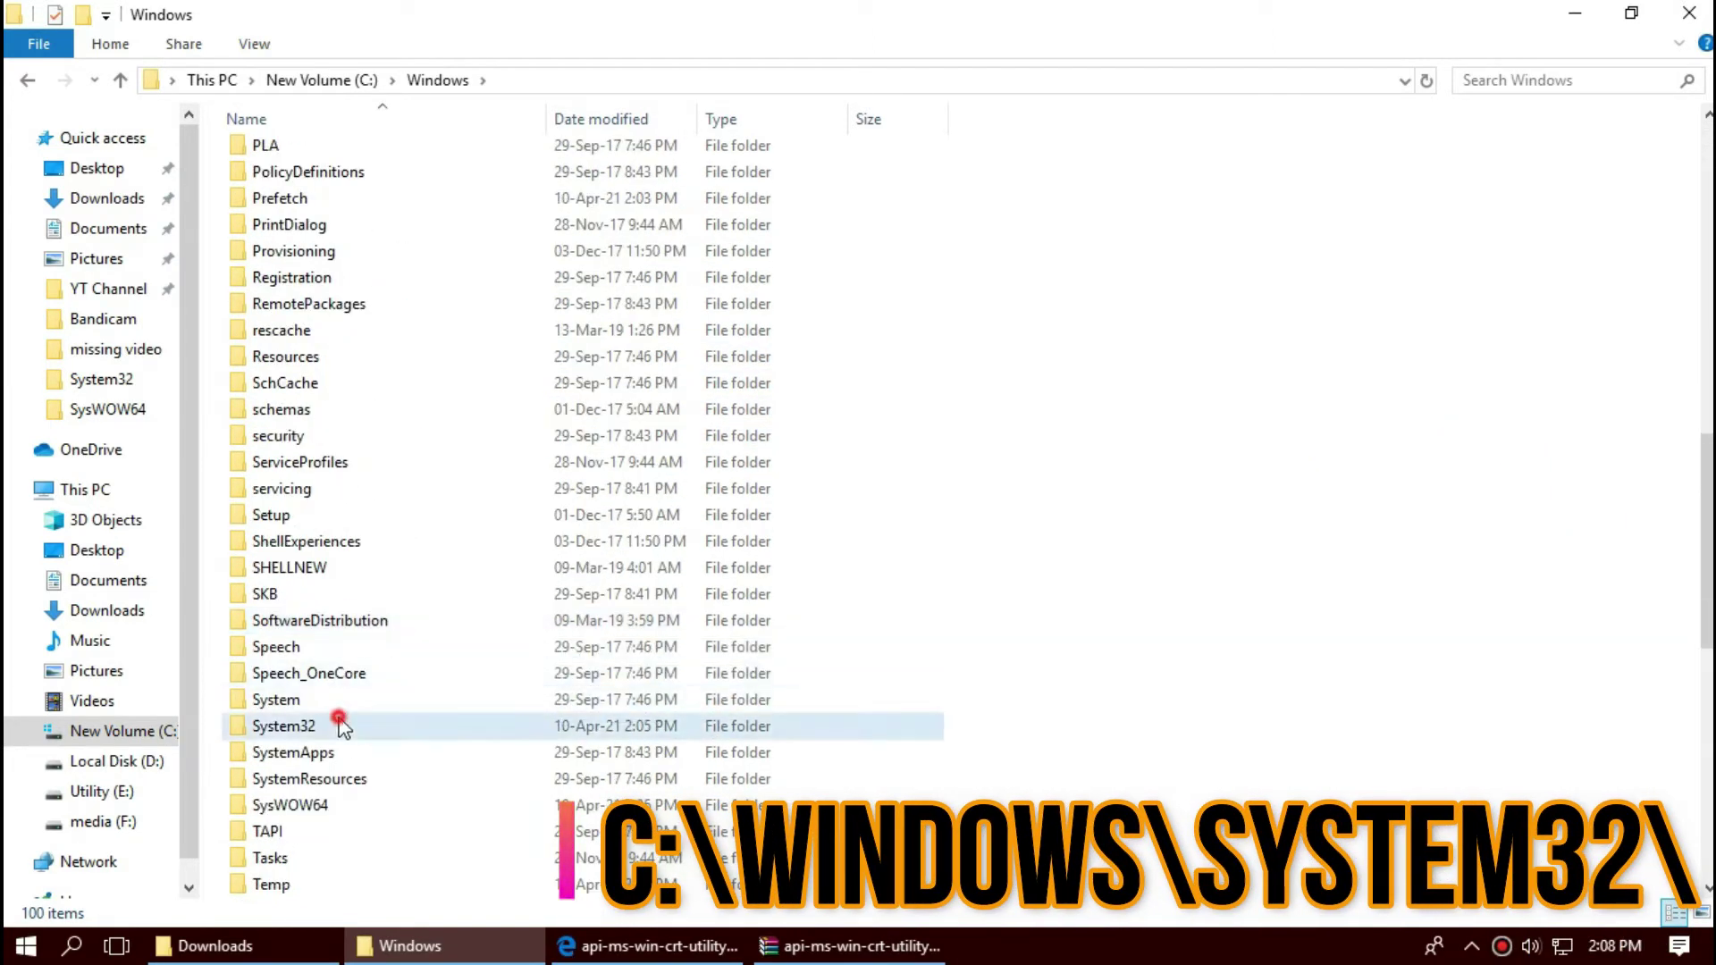
{"action": "double_click", "coordinate": [343, 726]}
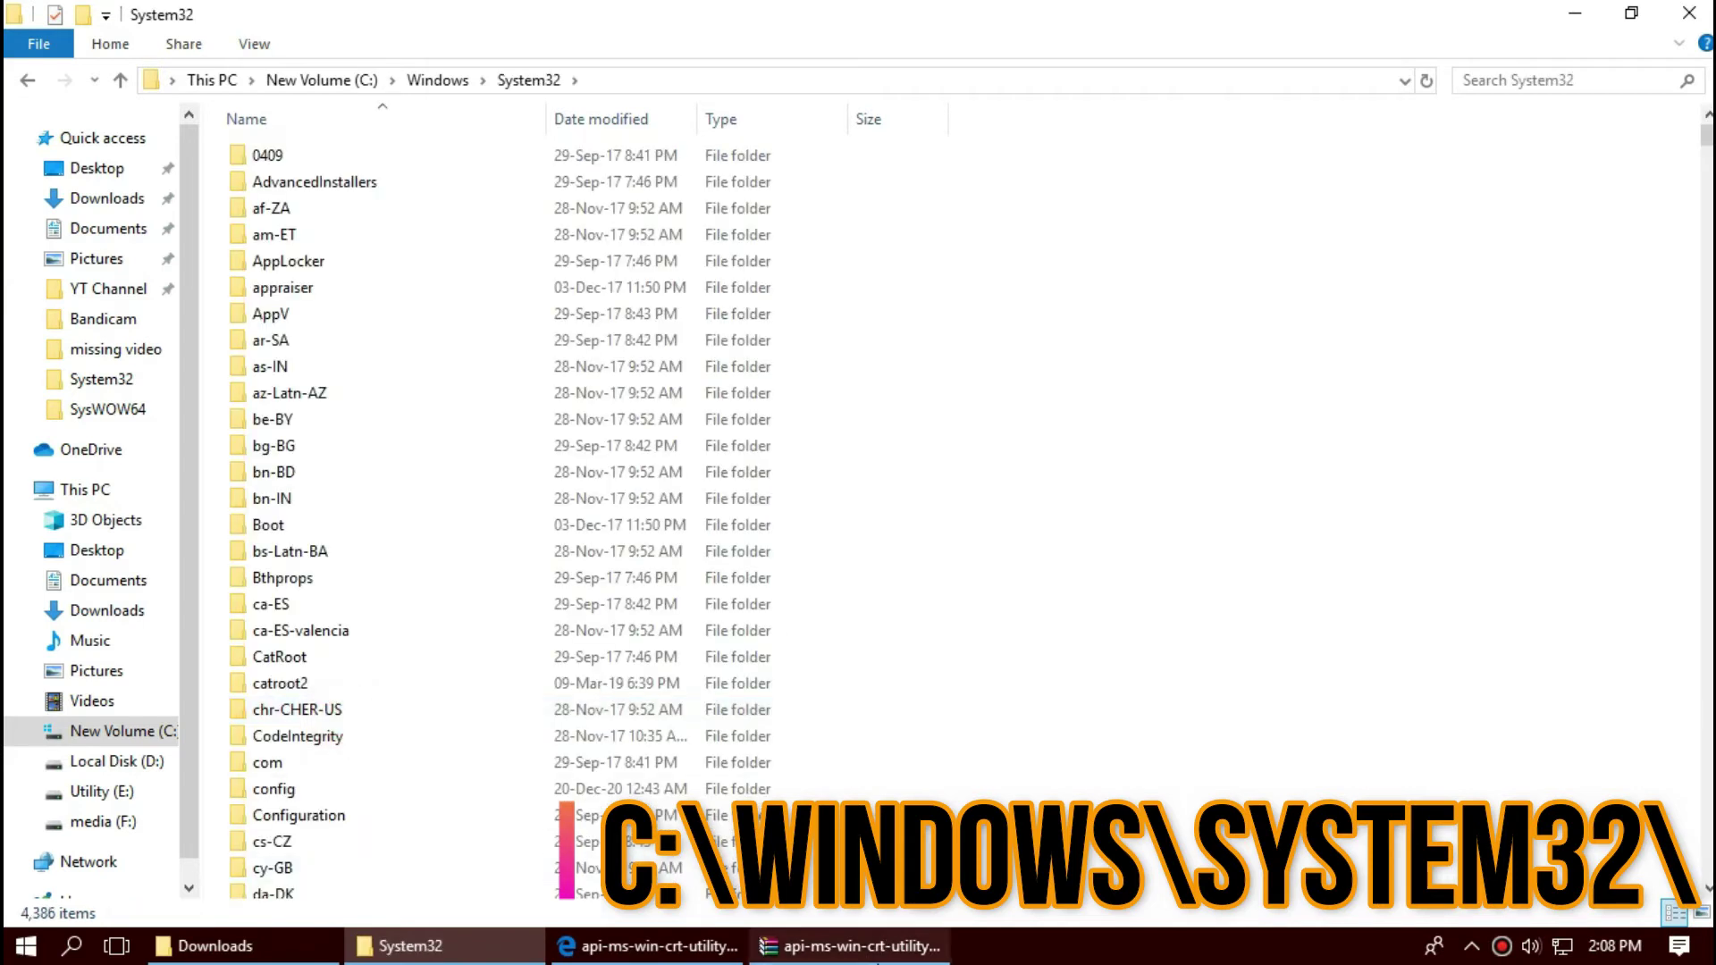
Drag api-ms-win-crt-utility-l1-1-0.dll from the zip into System32, replacing the existing file with administrator permission.
{"action": "left_click", "coordinate": [879, 951]}
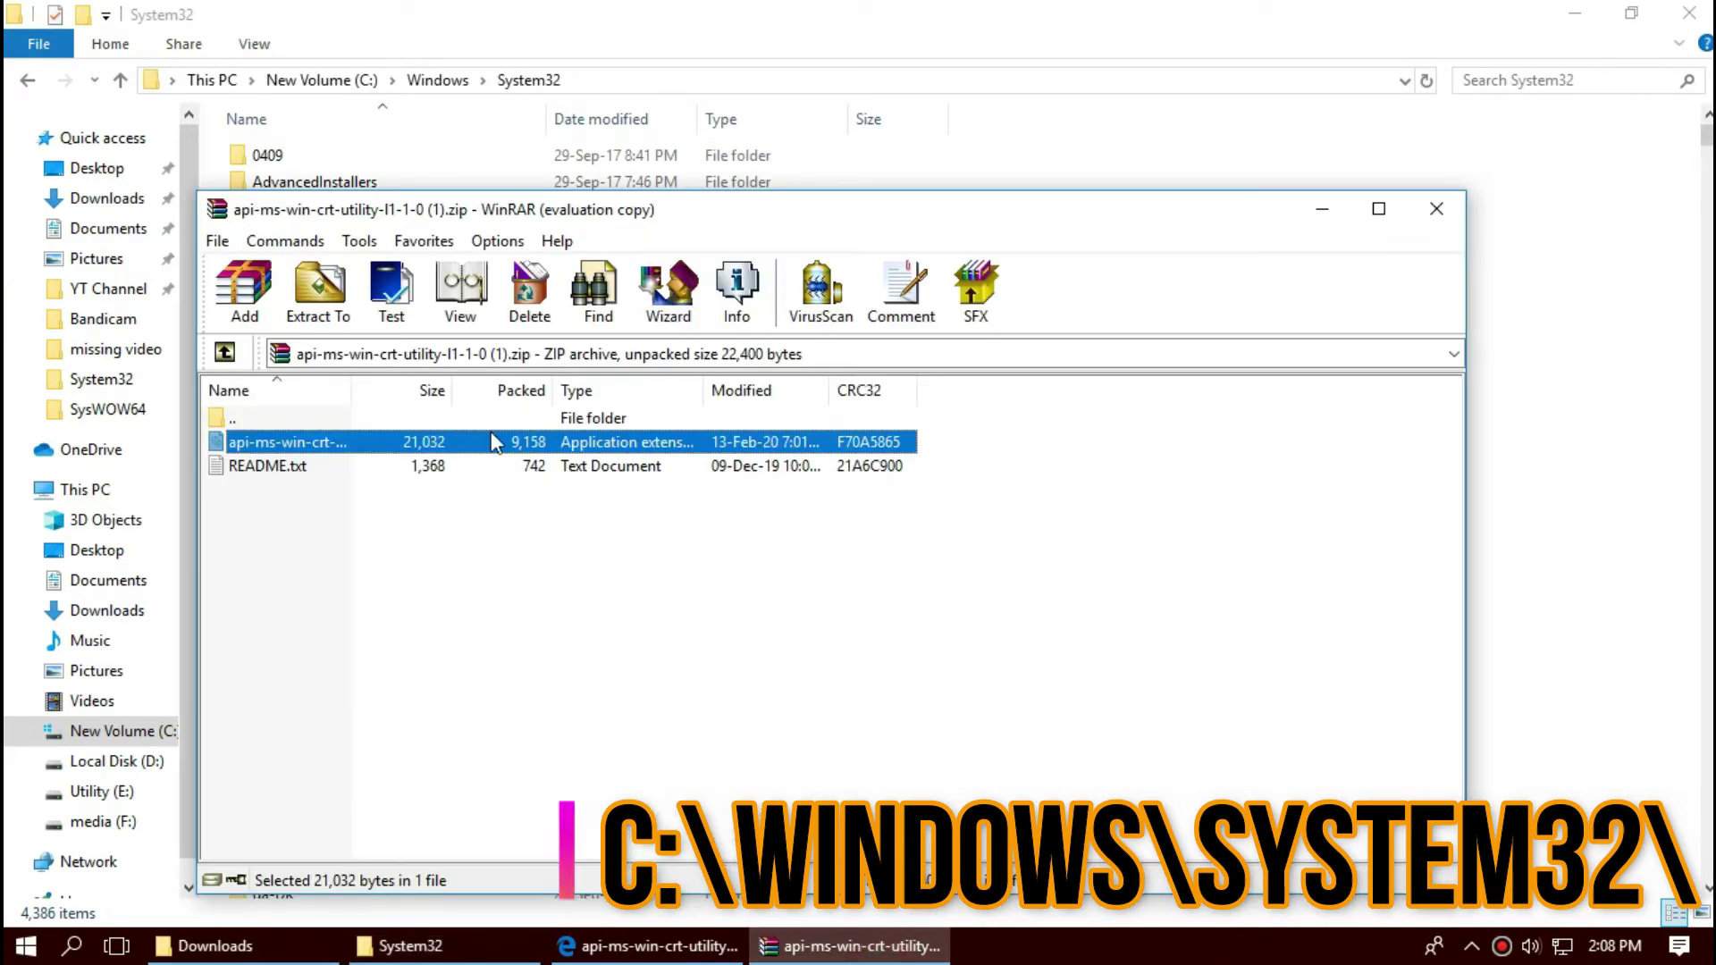
{"action": "left_click_drag", "start_coordinate": [500, 436], "coordinate": [1624, 498]}
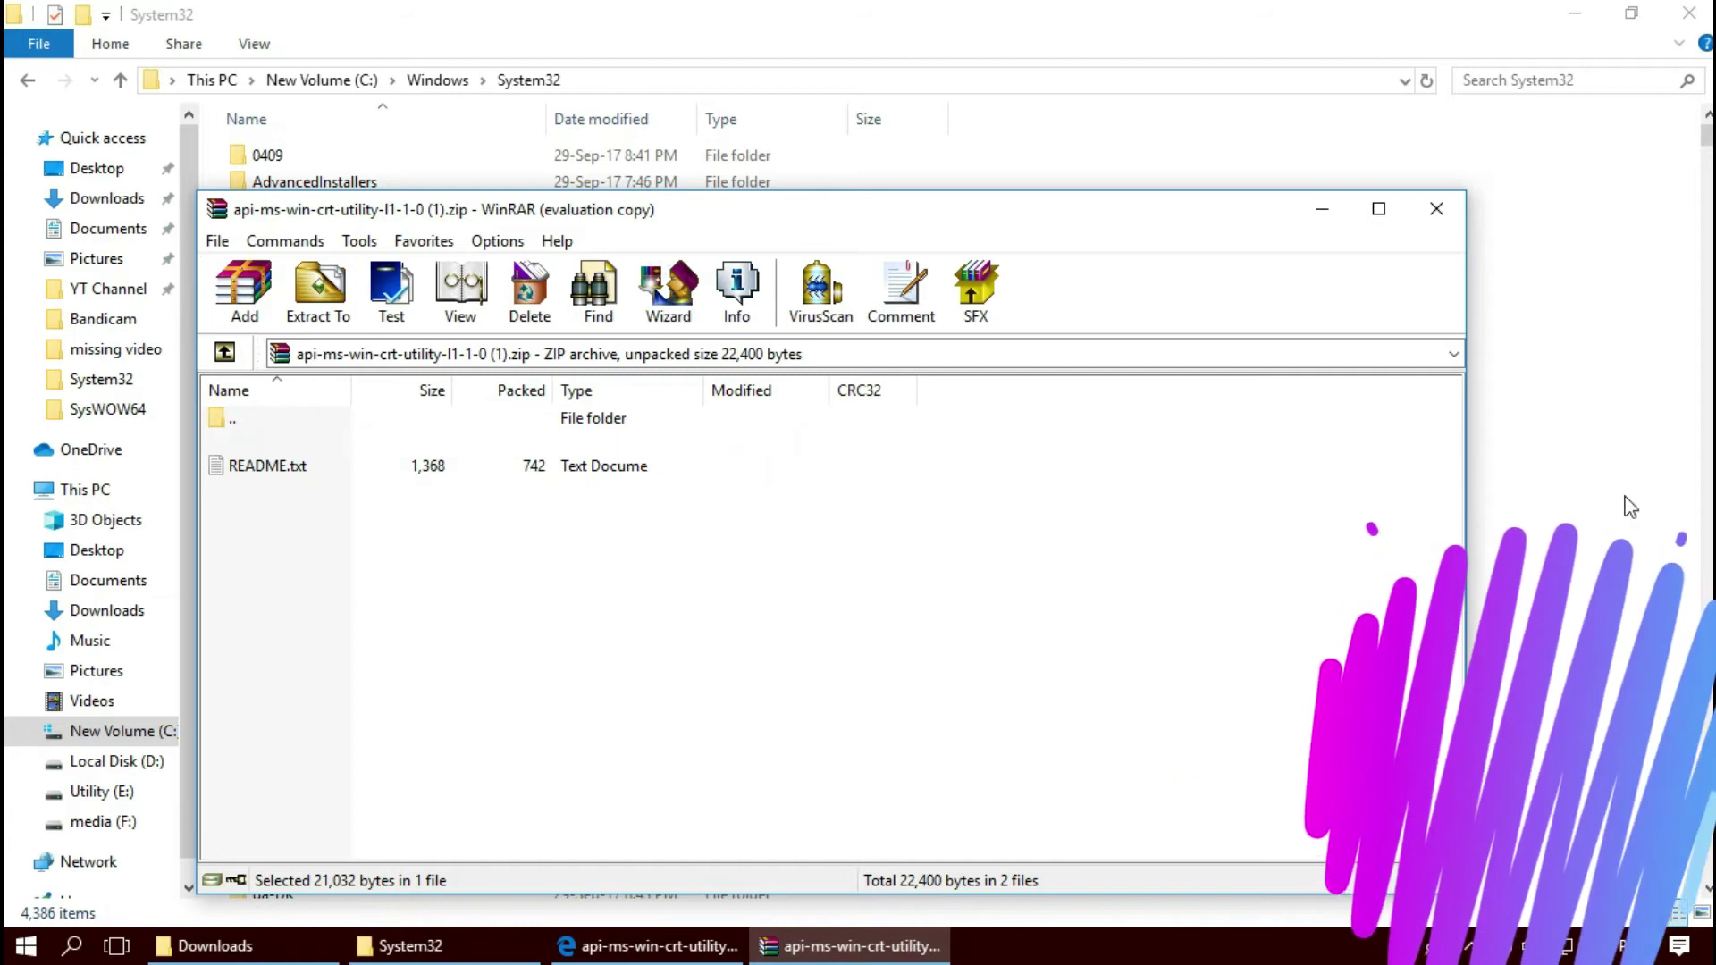
{"action": "left_click", "coordinate": [893, 301]}
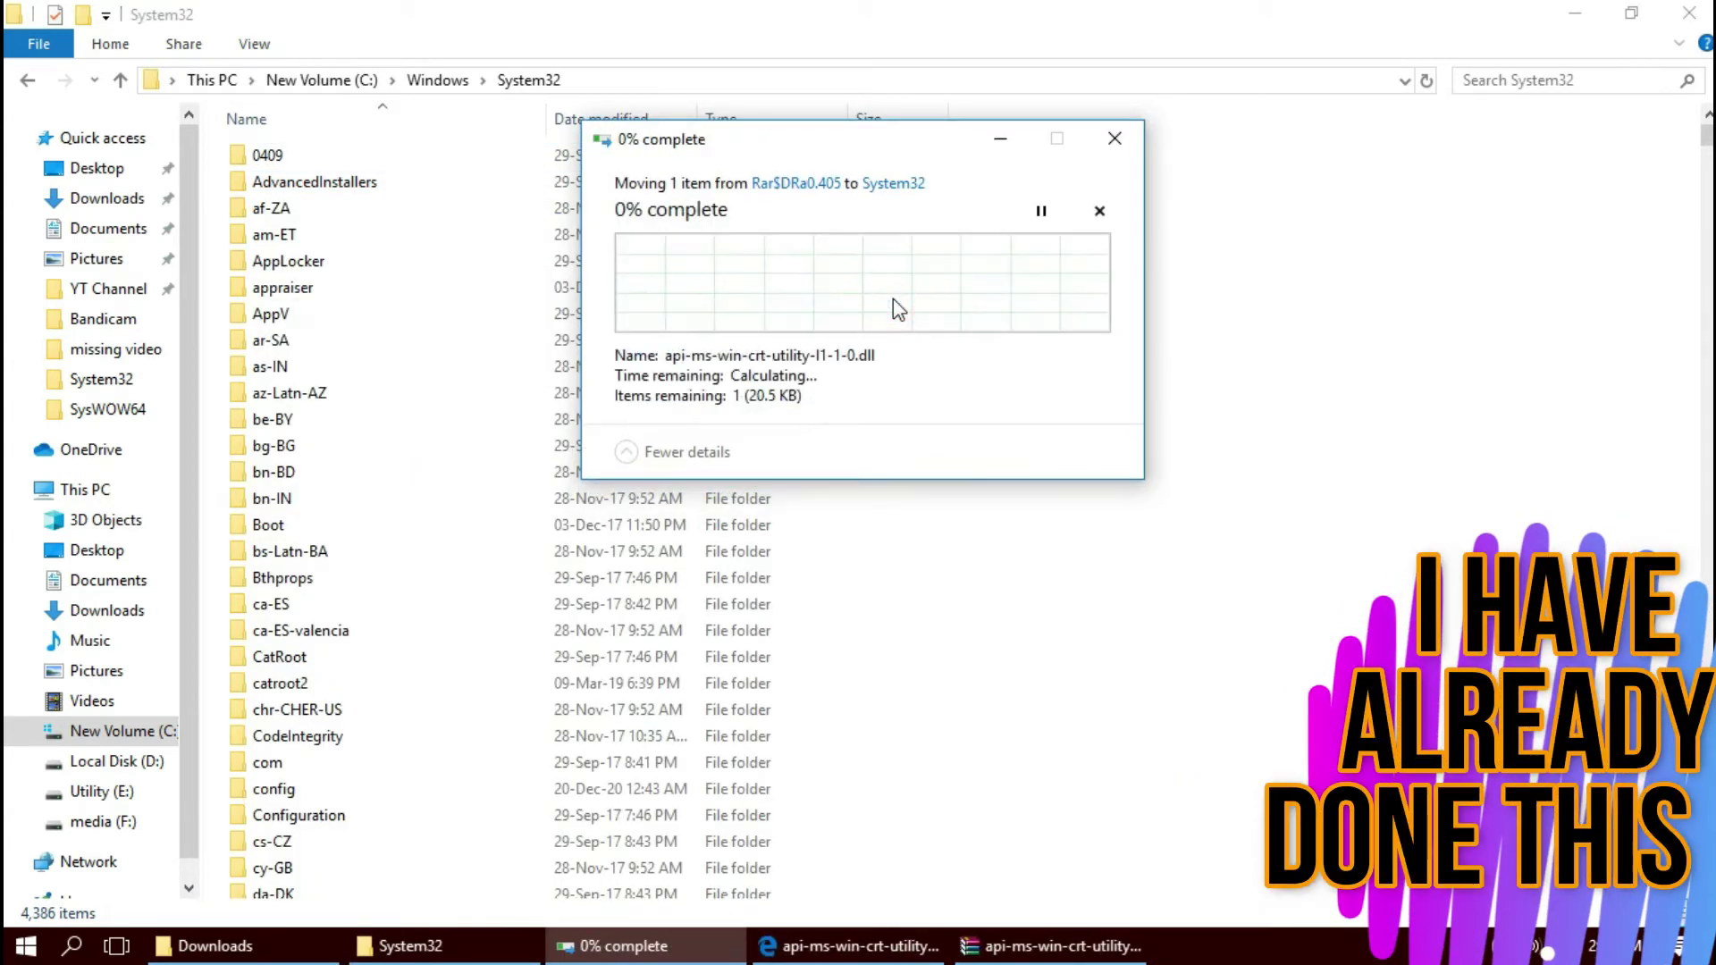
{"action": "left_click", "coordinate": [779, 309]}
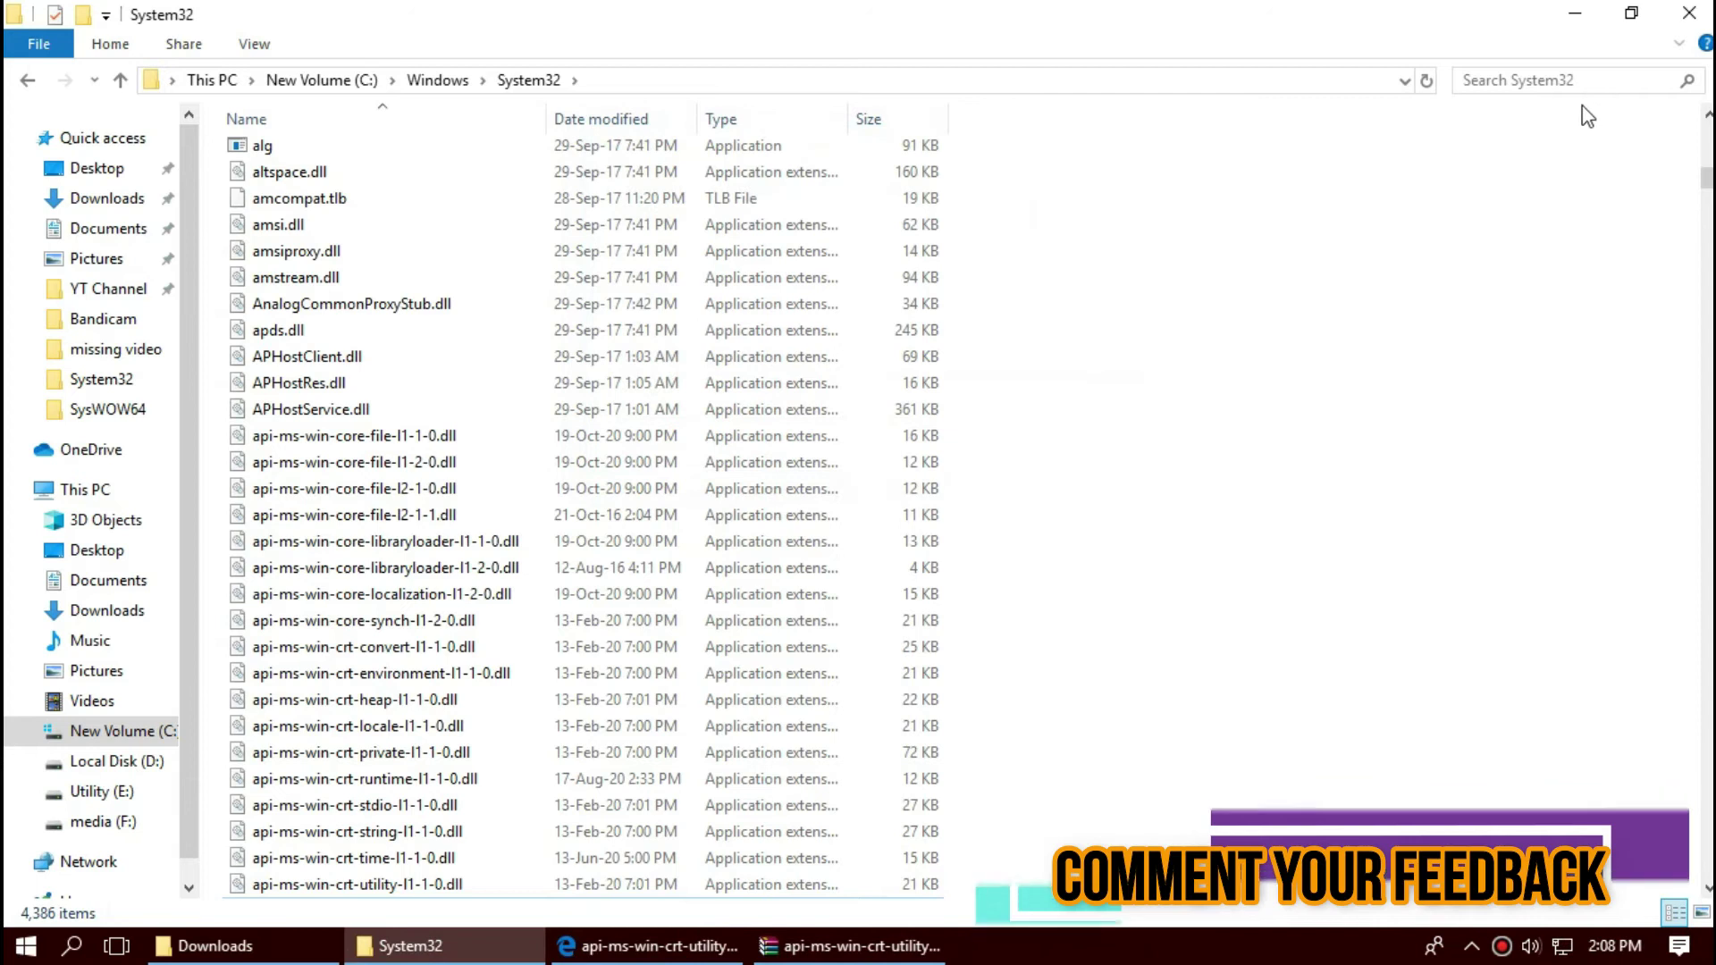
Search System32 for api-ms-win-crt-utility-l1-1-0.dll, confirm the 20.5 KB result, and close Explorer.
{"action": "left_click", "coordinate": [1533, 82]}
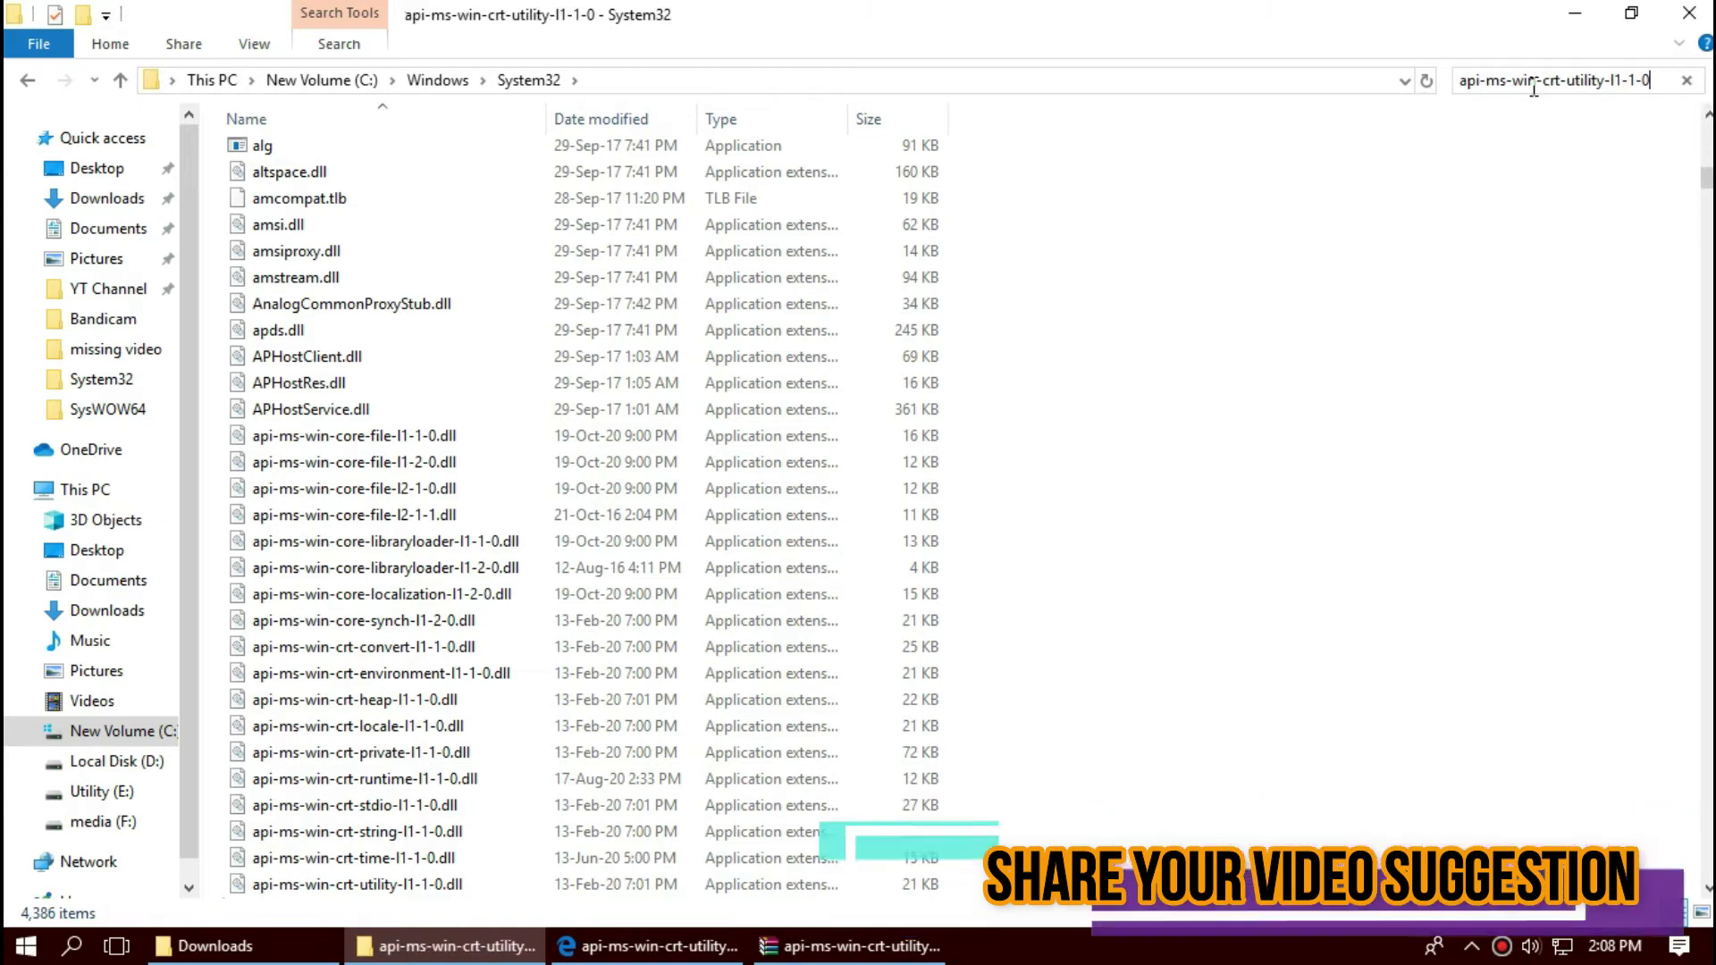
{"action": "key", "text": "Return"}
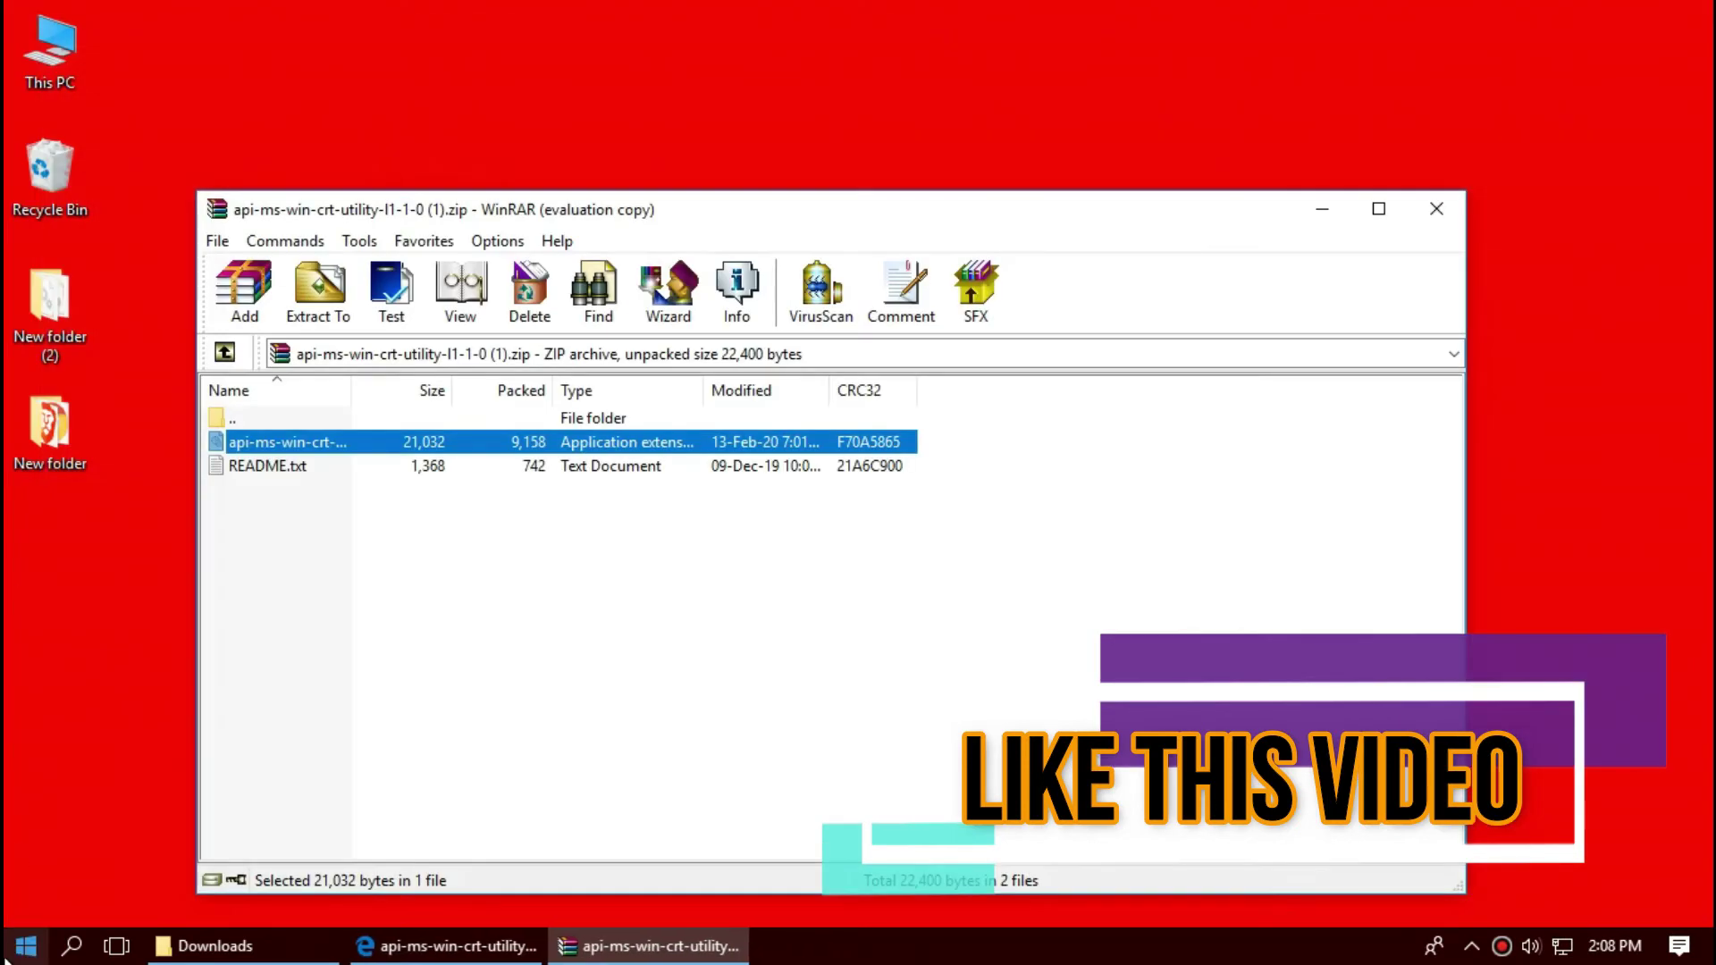
{"action": "left_click", "coordinate": [25, 946]}
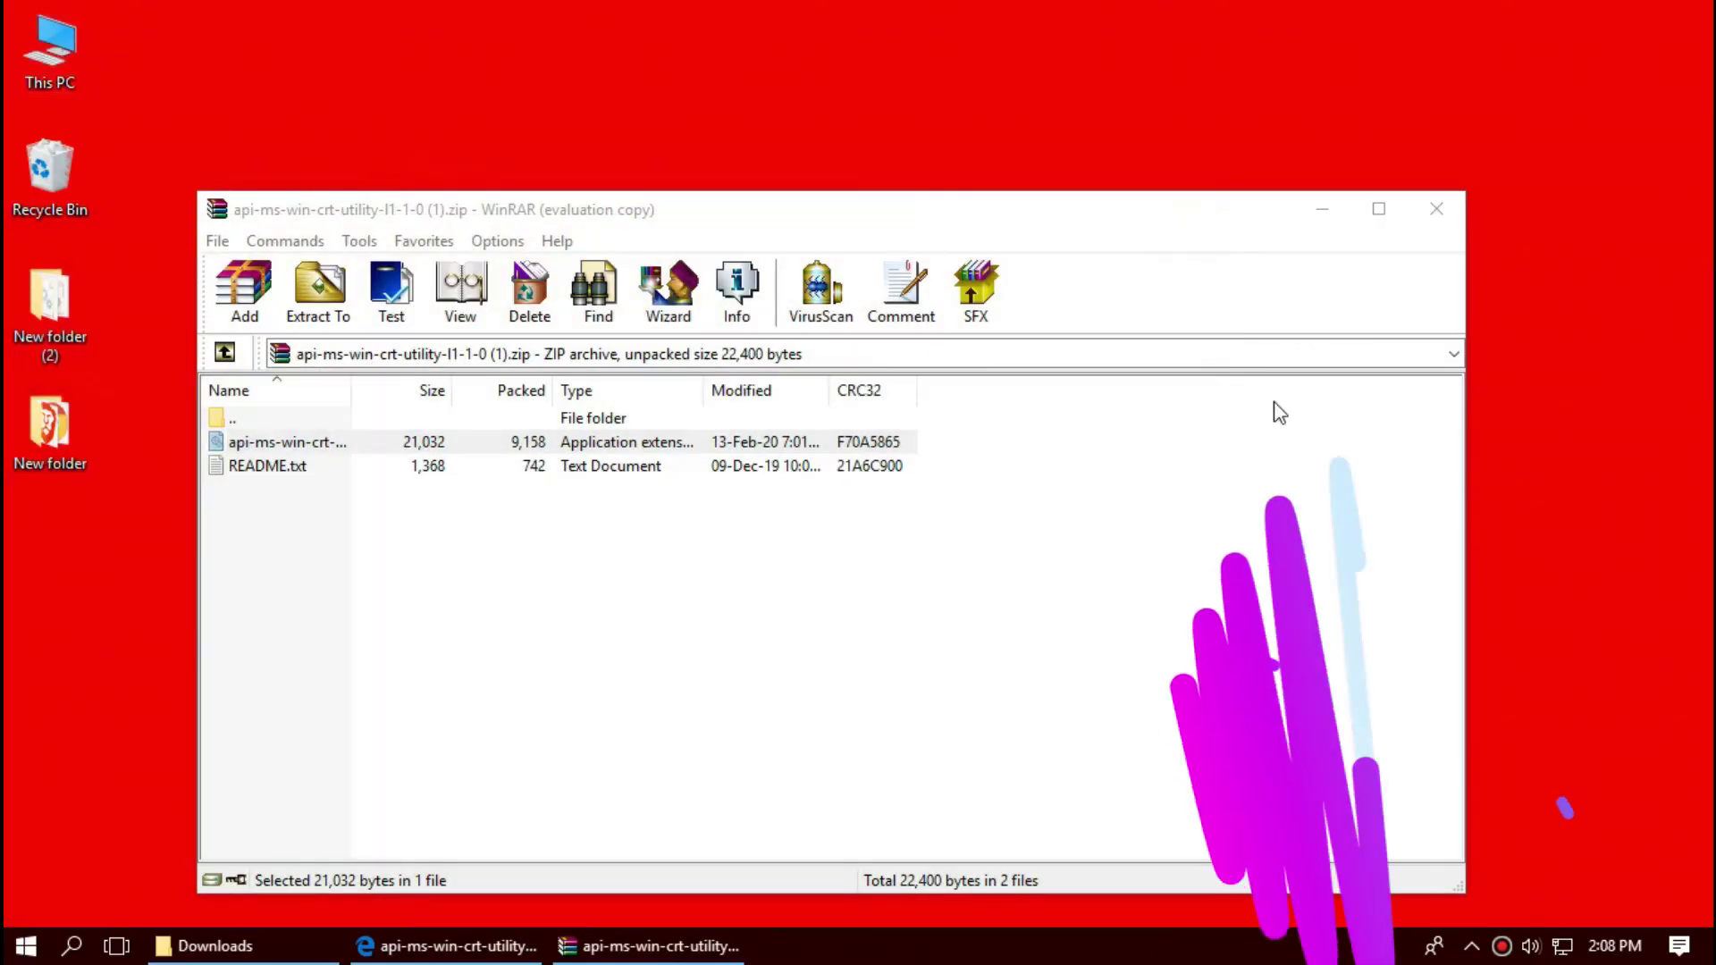
Browse from This PC through New Volume (C:) and Windows into SysWOW64.
{"action": "double_click", "coordinate": [49, 49]}
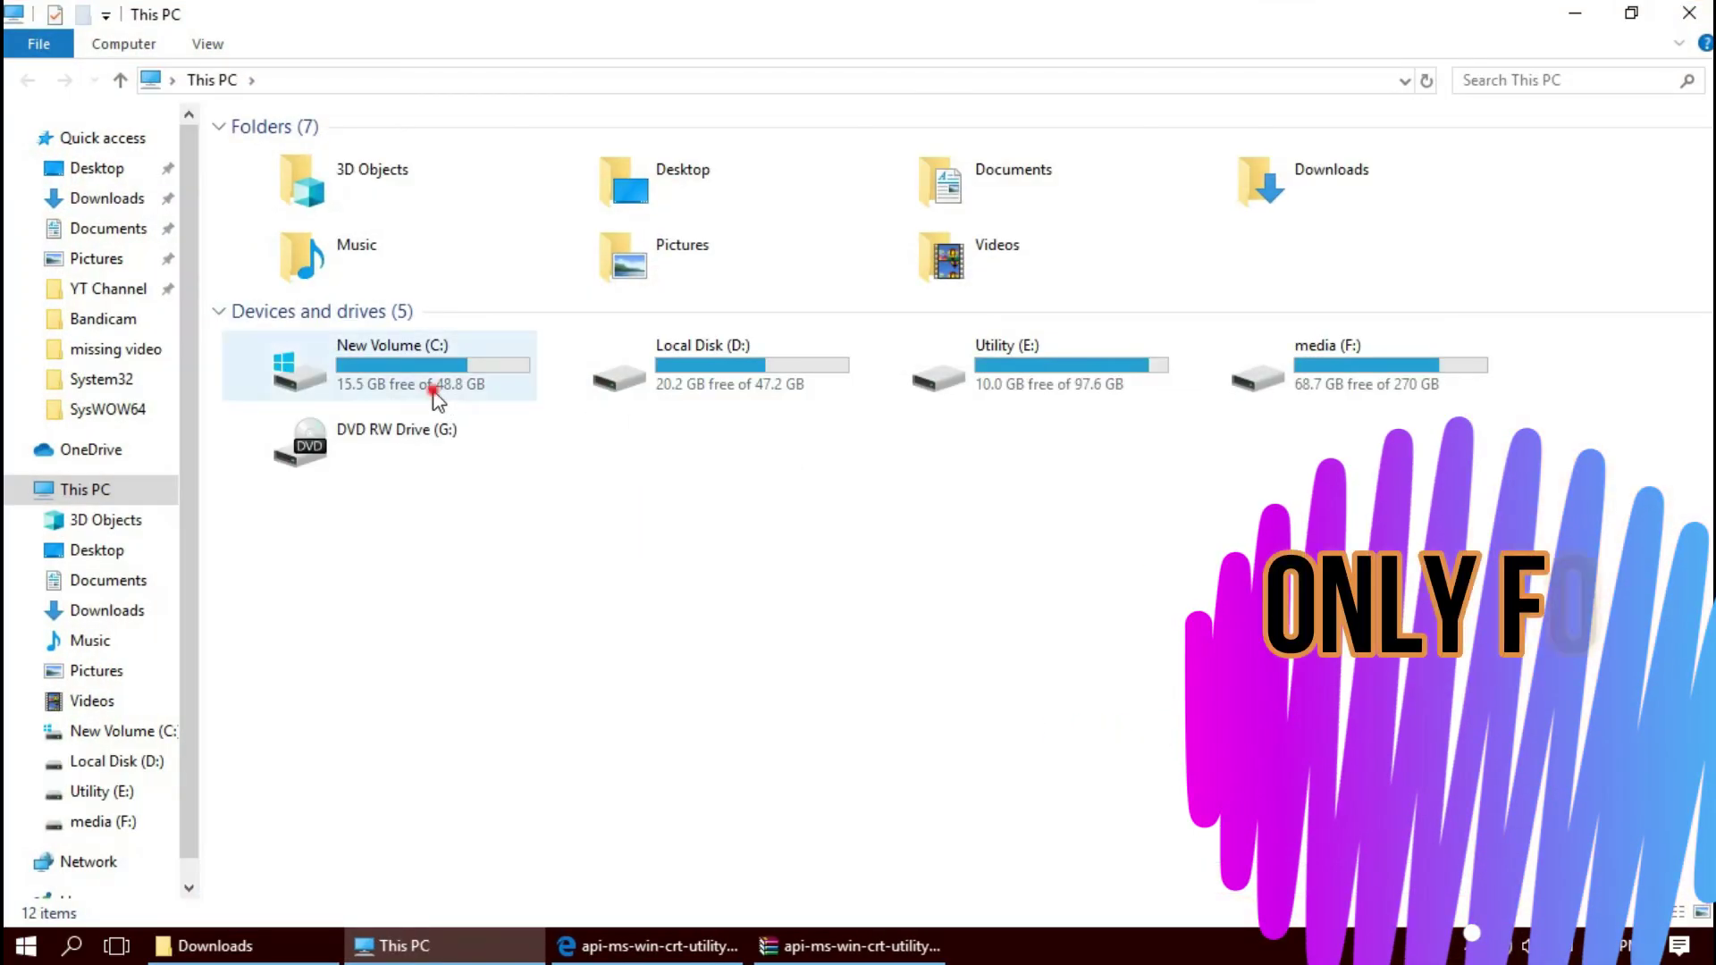
{"action": "double_click", "coordinate": [432, 389]}
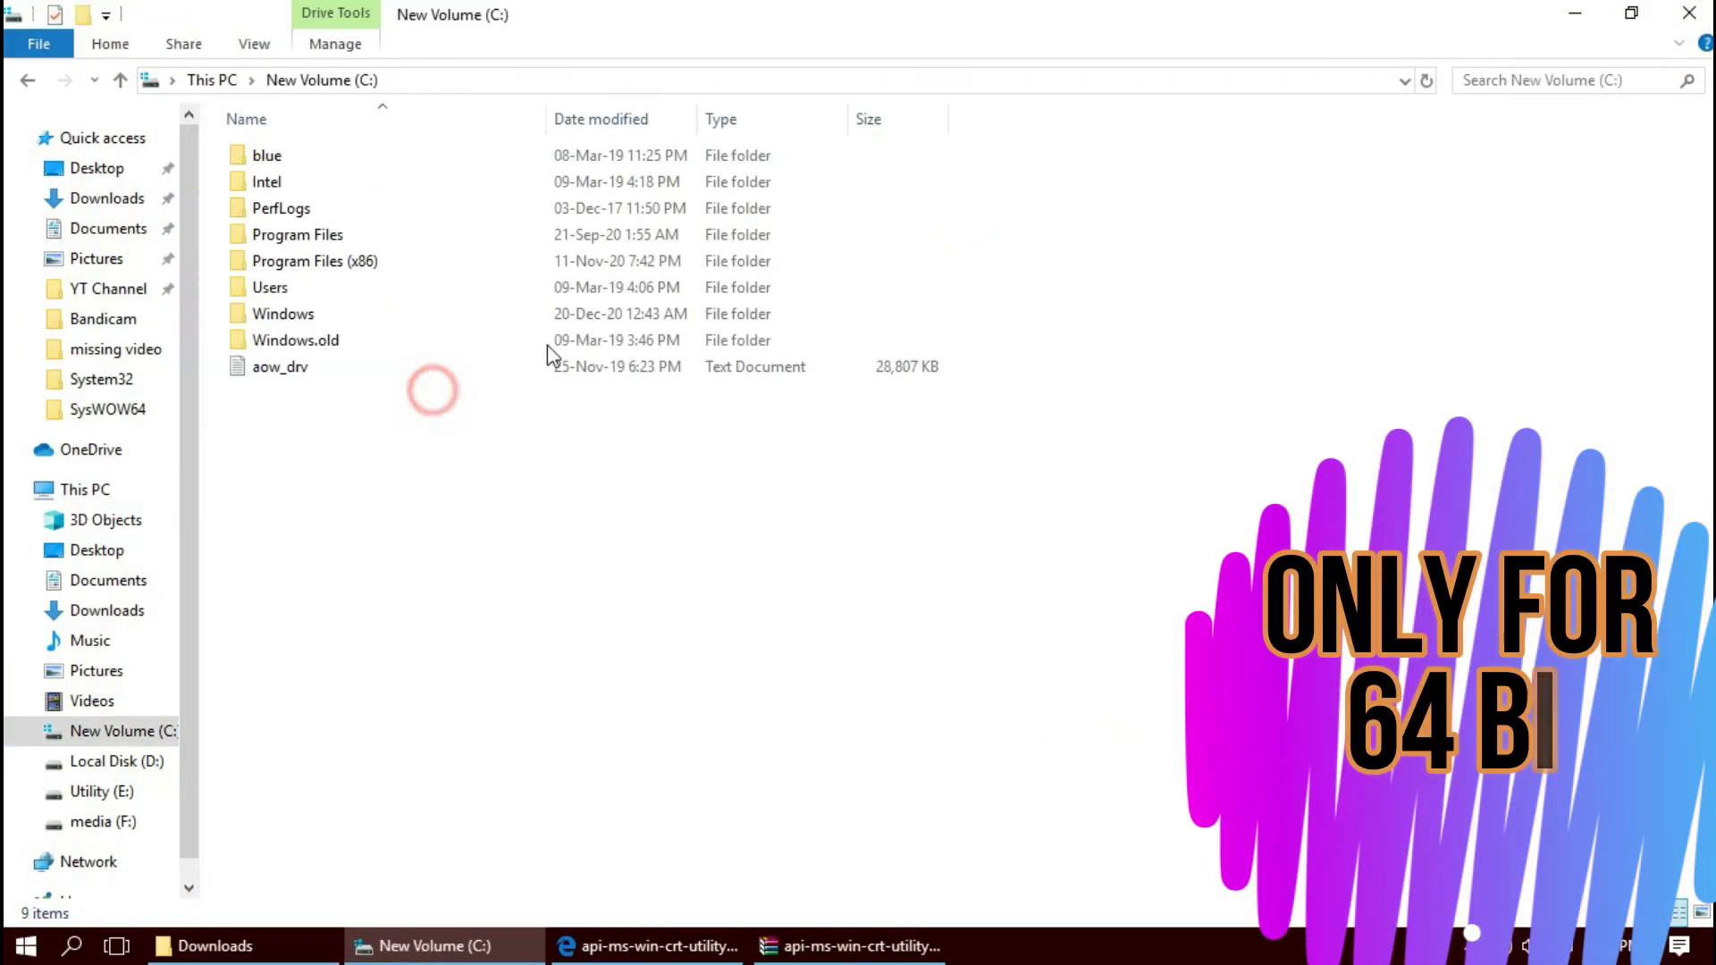
{"action": "left_click", "coordinate": [386, 313]}
{"action": "double_click", "coordinate": [385, 312]}
{"action": "scroll", "coordinate": [551, 513], "scroll_direction": "down", "scroll_amount": 12}
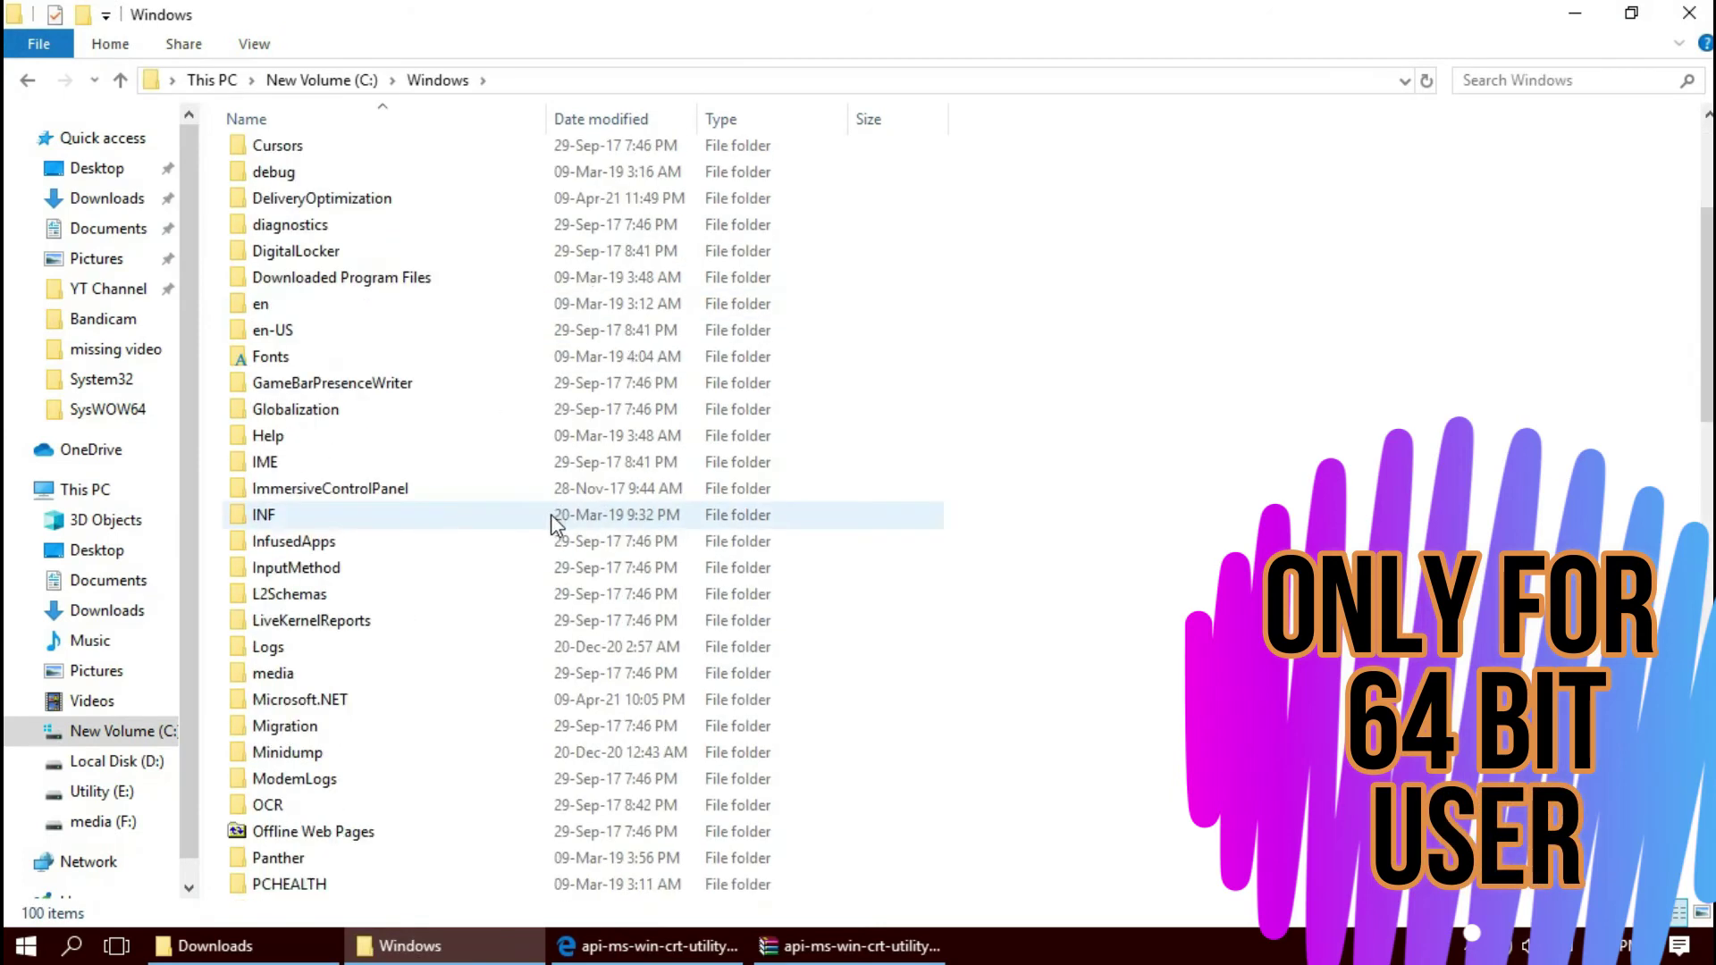
{"action": "scroll", "coordinate": [552, 519], "scroll_direction": "down", "scroll_amount": 5}
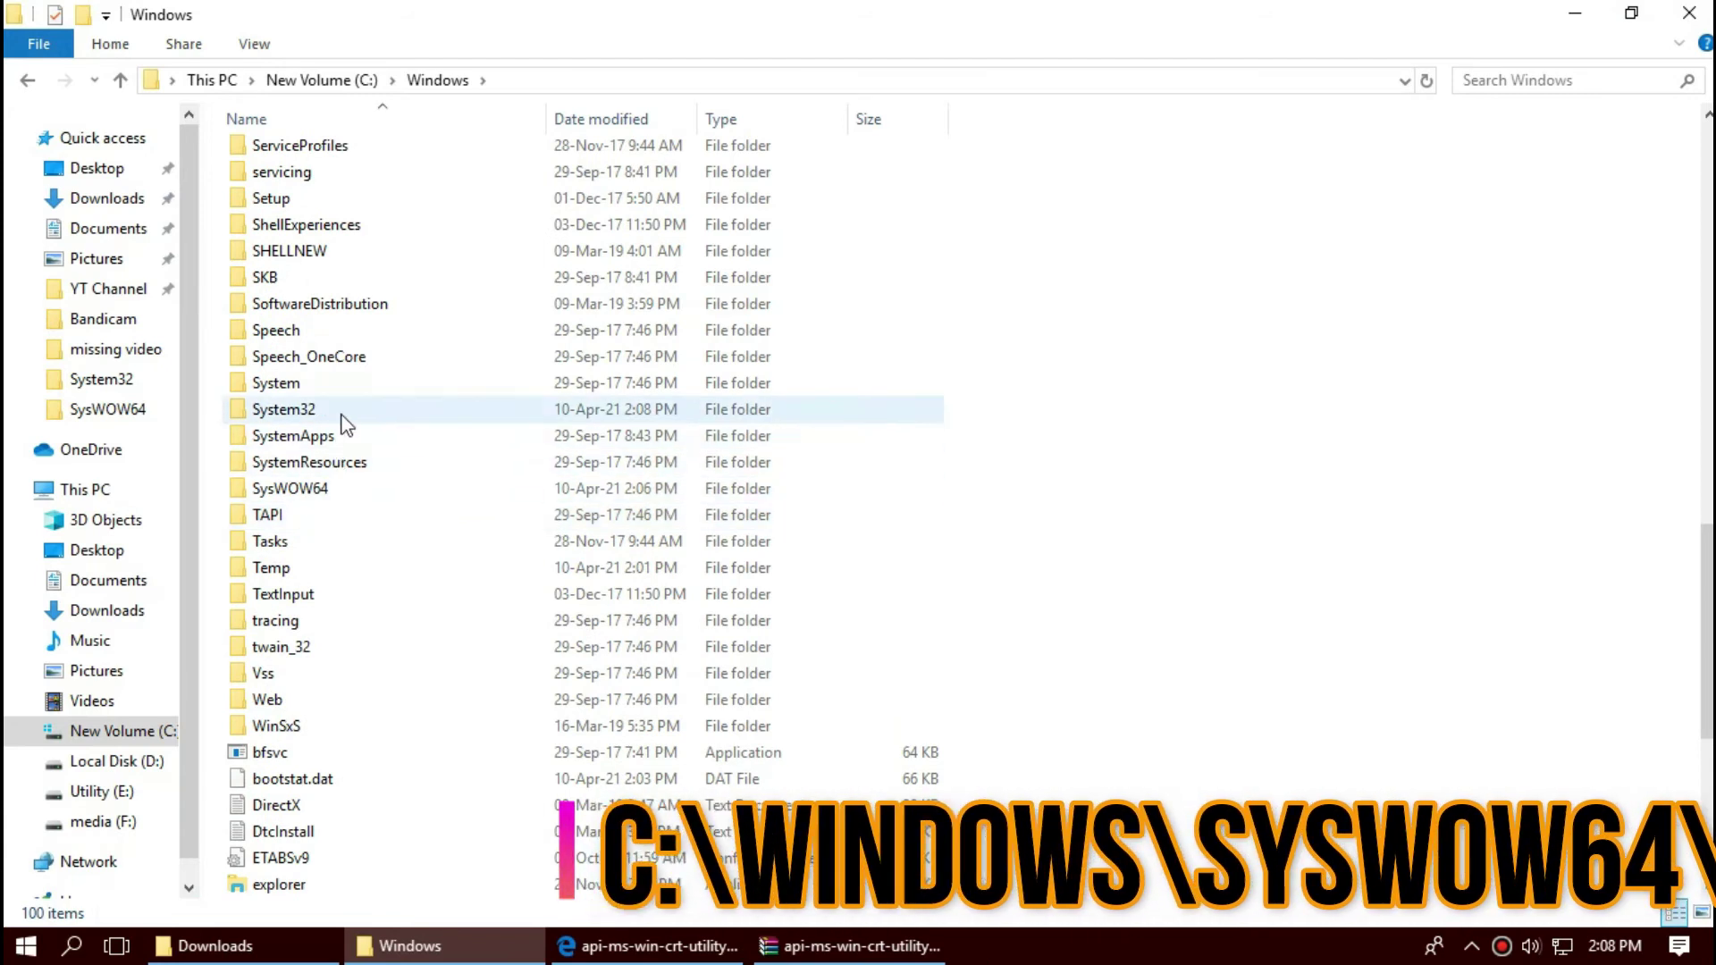
{"action": "double_click", "coordinate": [373, 488]}
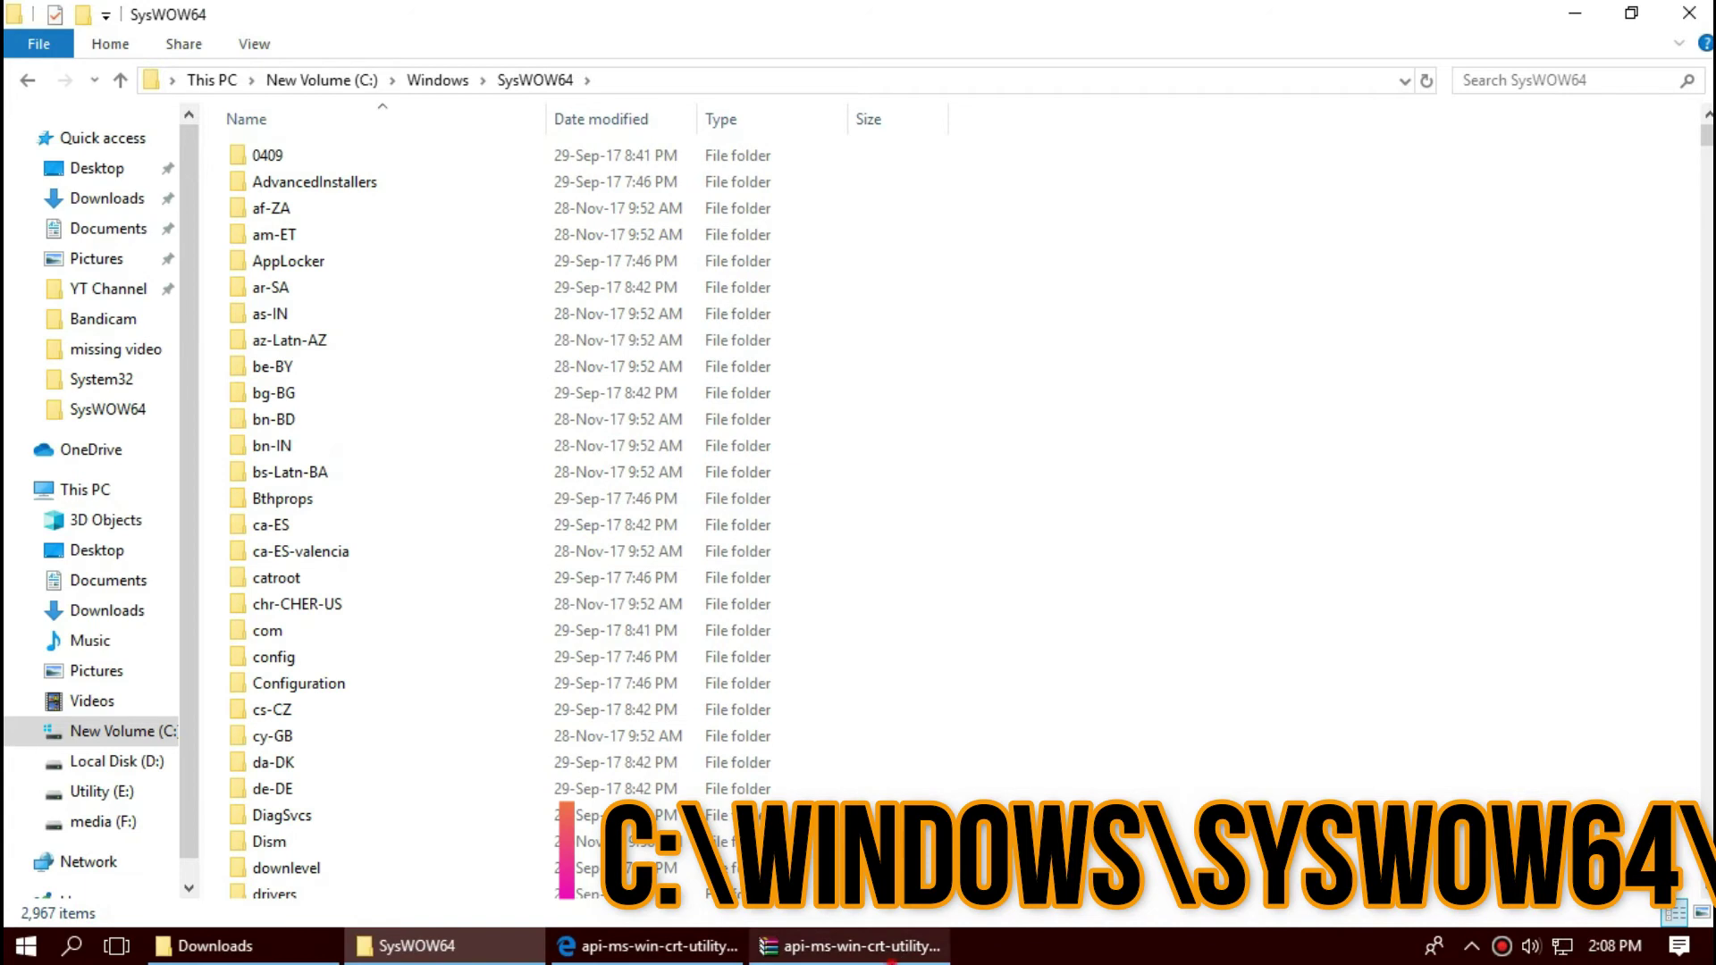
Drag the DLL from the WinRAR archive into SysWOW64, overwriting the existing copy with administrator permission.
{"action": "left_click", "coordinate": [885, 949]}
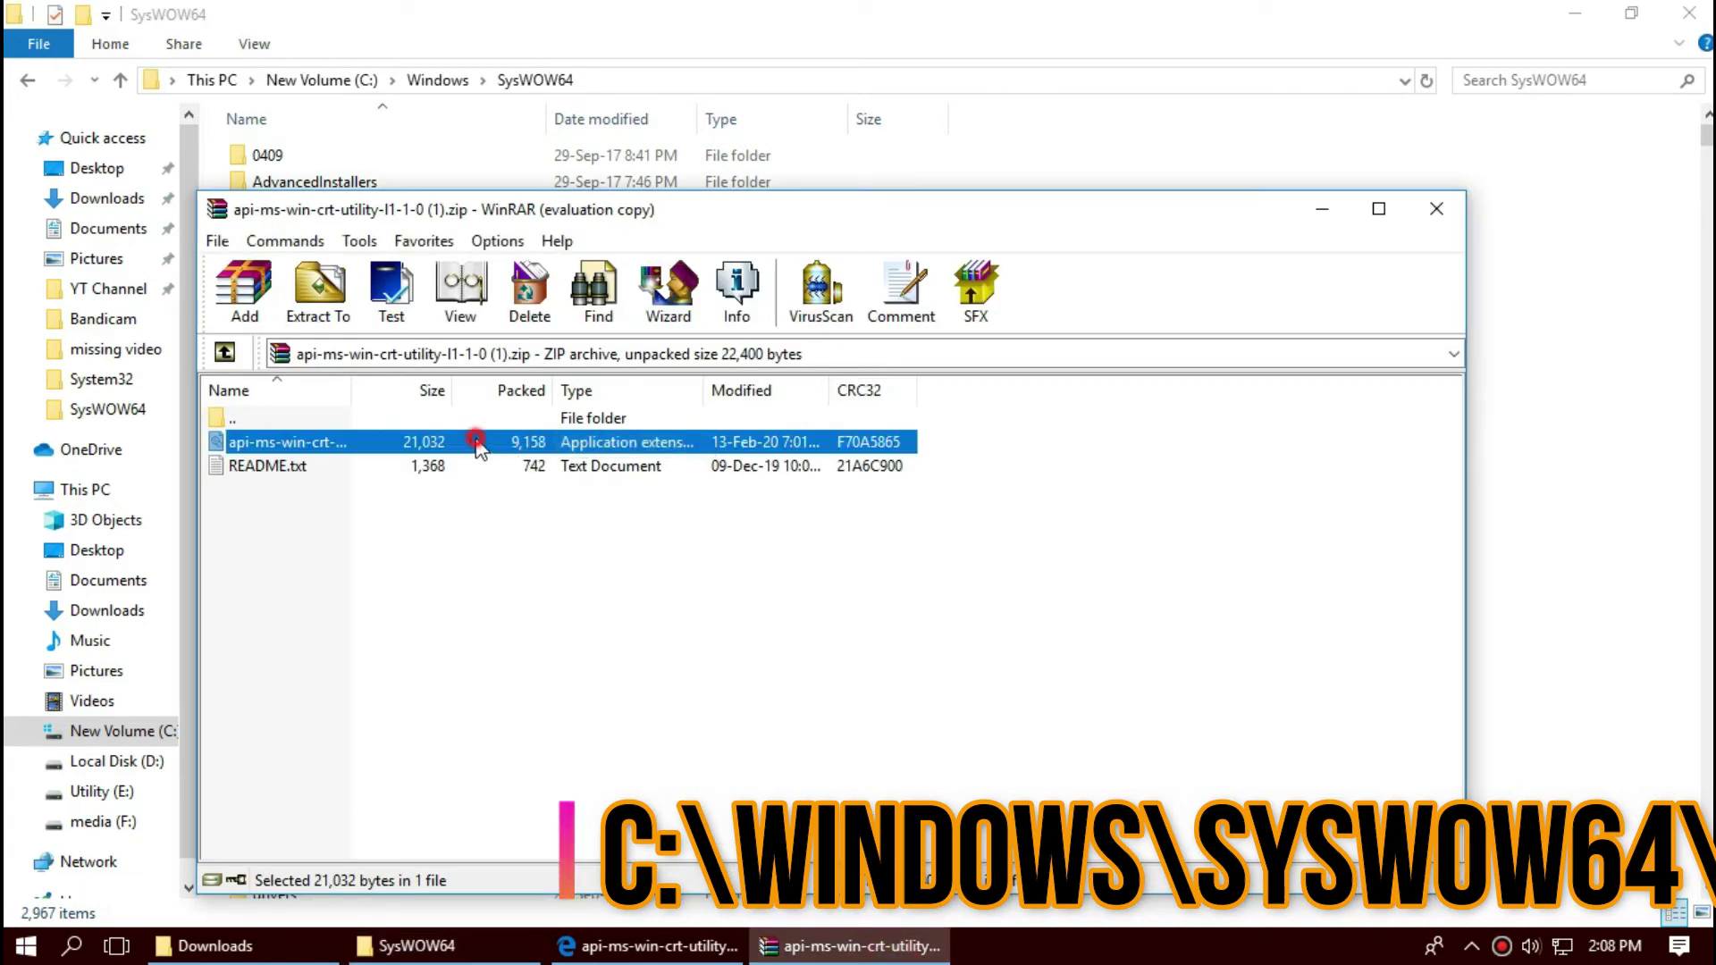
{"action": "left_click_drag", "start_coordinate": [1631, 525], "coordinate": [1564, 491]}
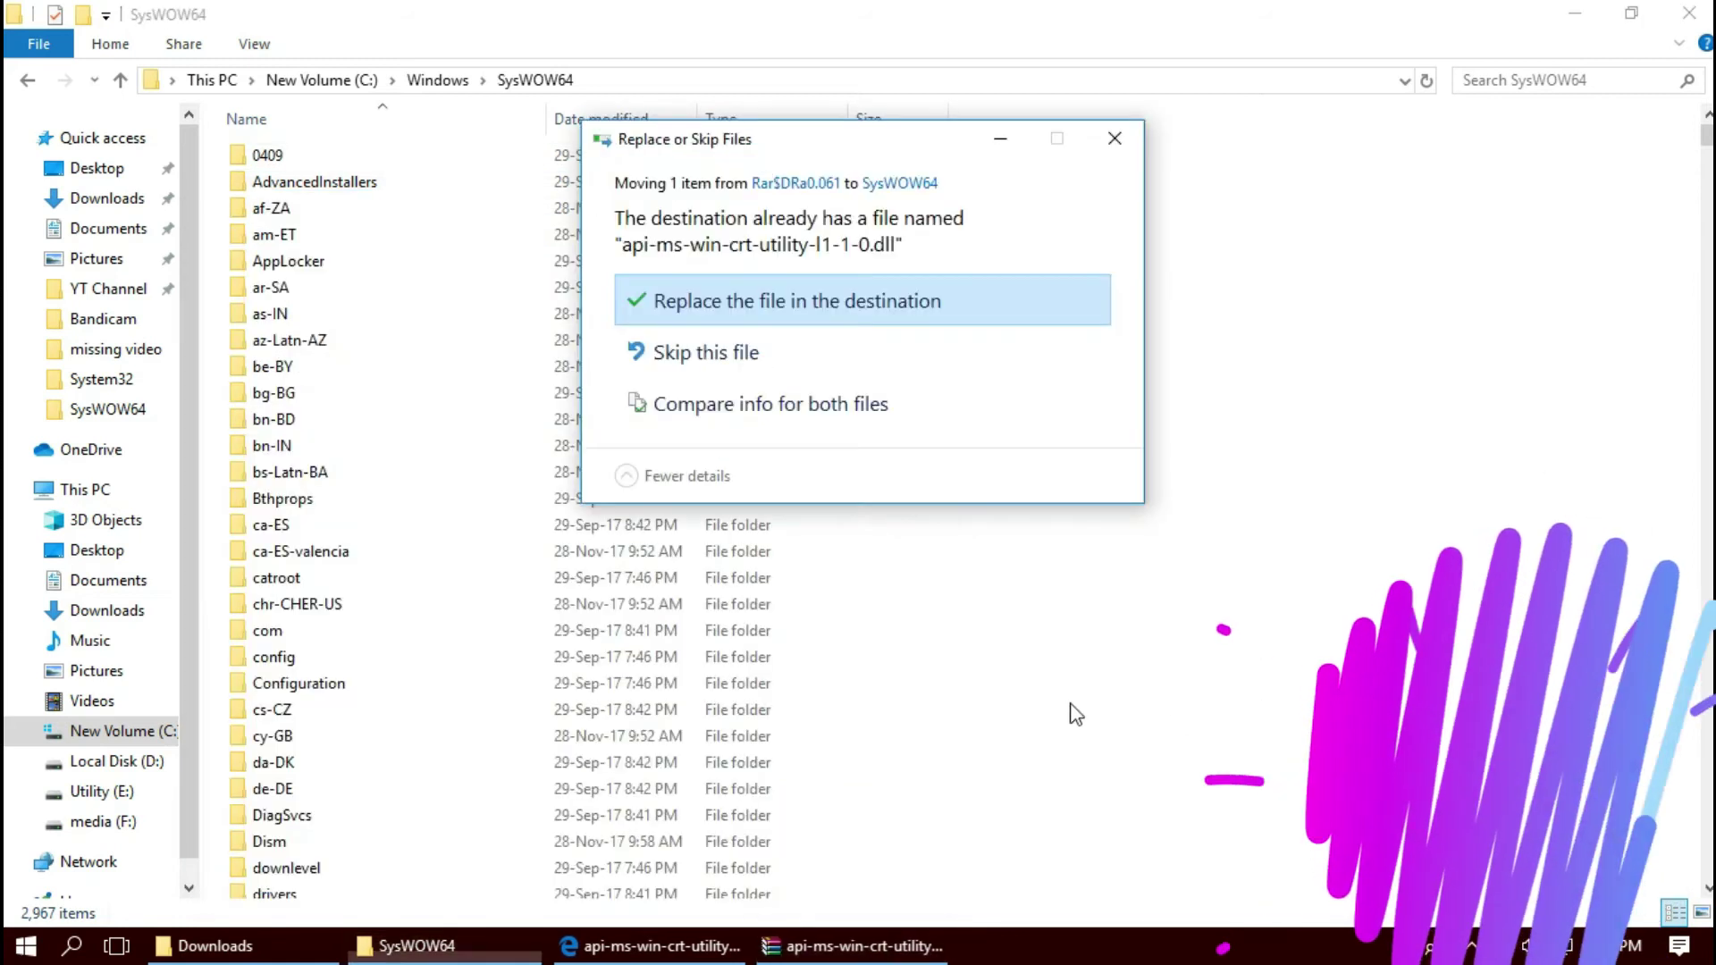
{"action": "left_click", "coordinate": [787, 310]}
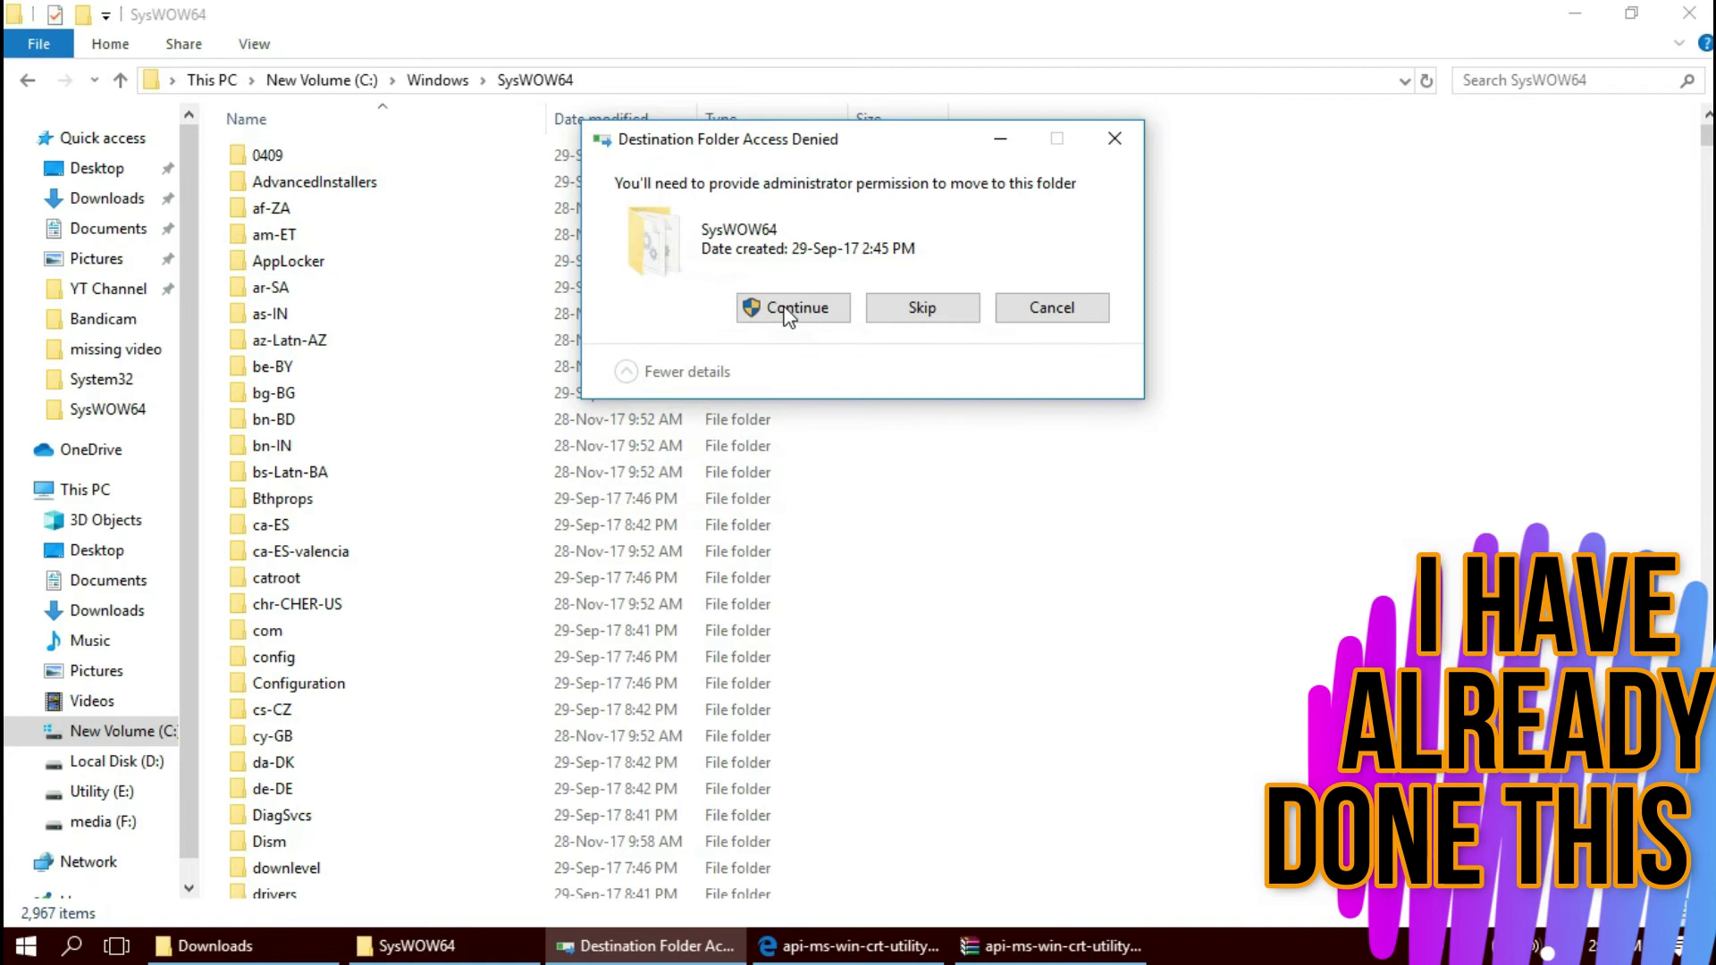
{"action": "left_click", "coordinate": [781, 307]}
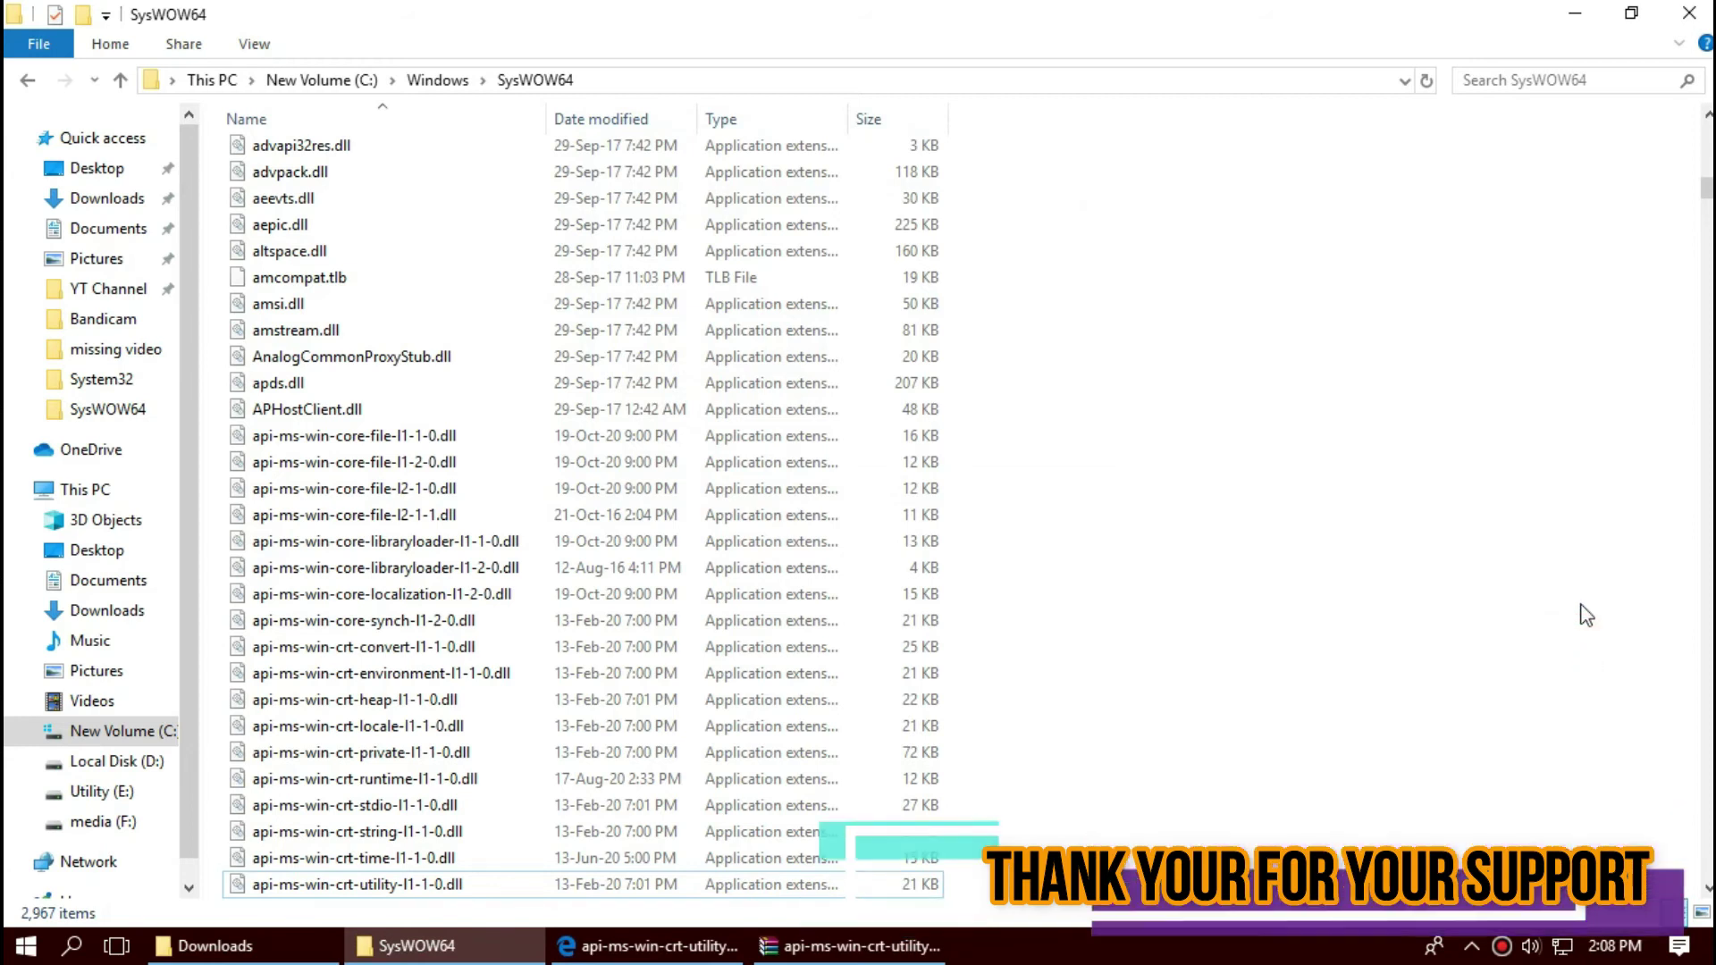
Search SysWOW64 for api-ms-win-crt-utility-l1-1-0.dll and select the 20.5 KB result.
{"action": "left_click", "coordinate": [1553, 78]}
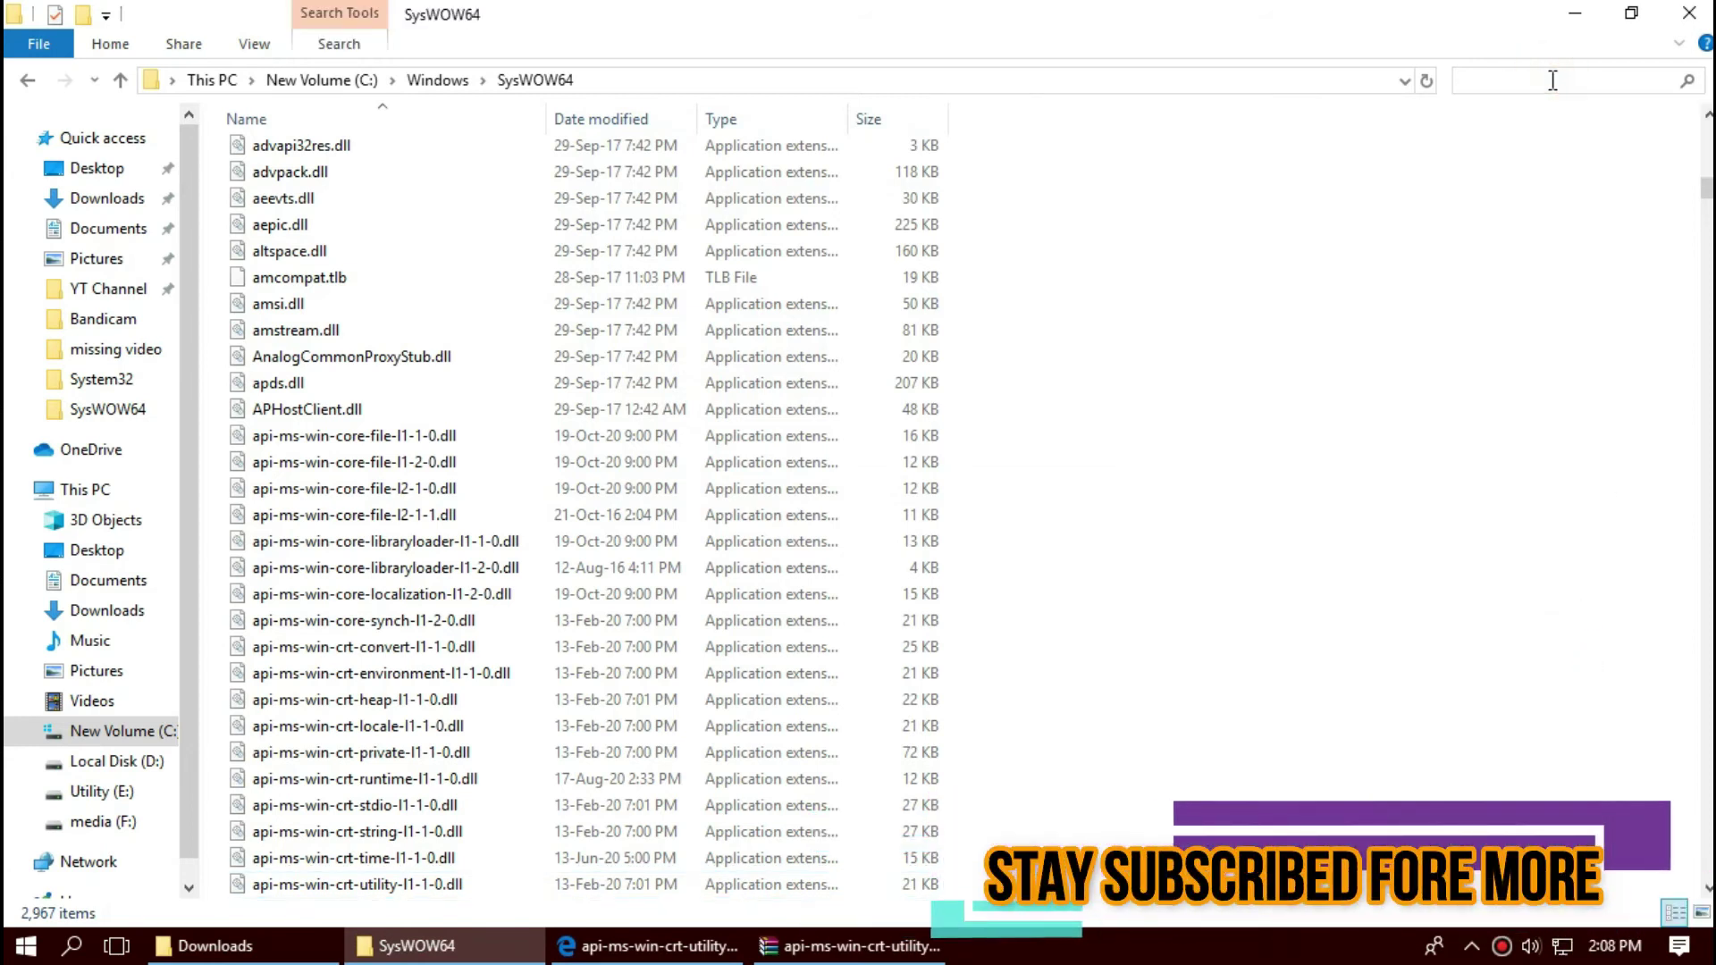
{"action": "type", "text": "api-ms-win-crt-utility-l1-1-0"}
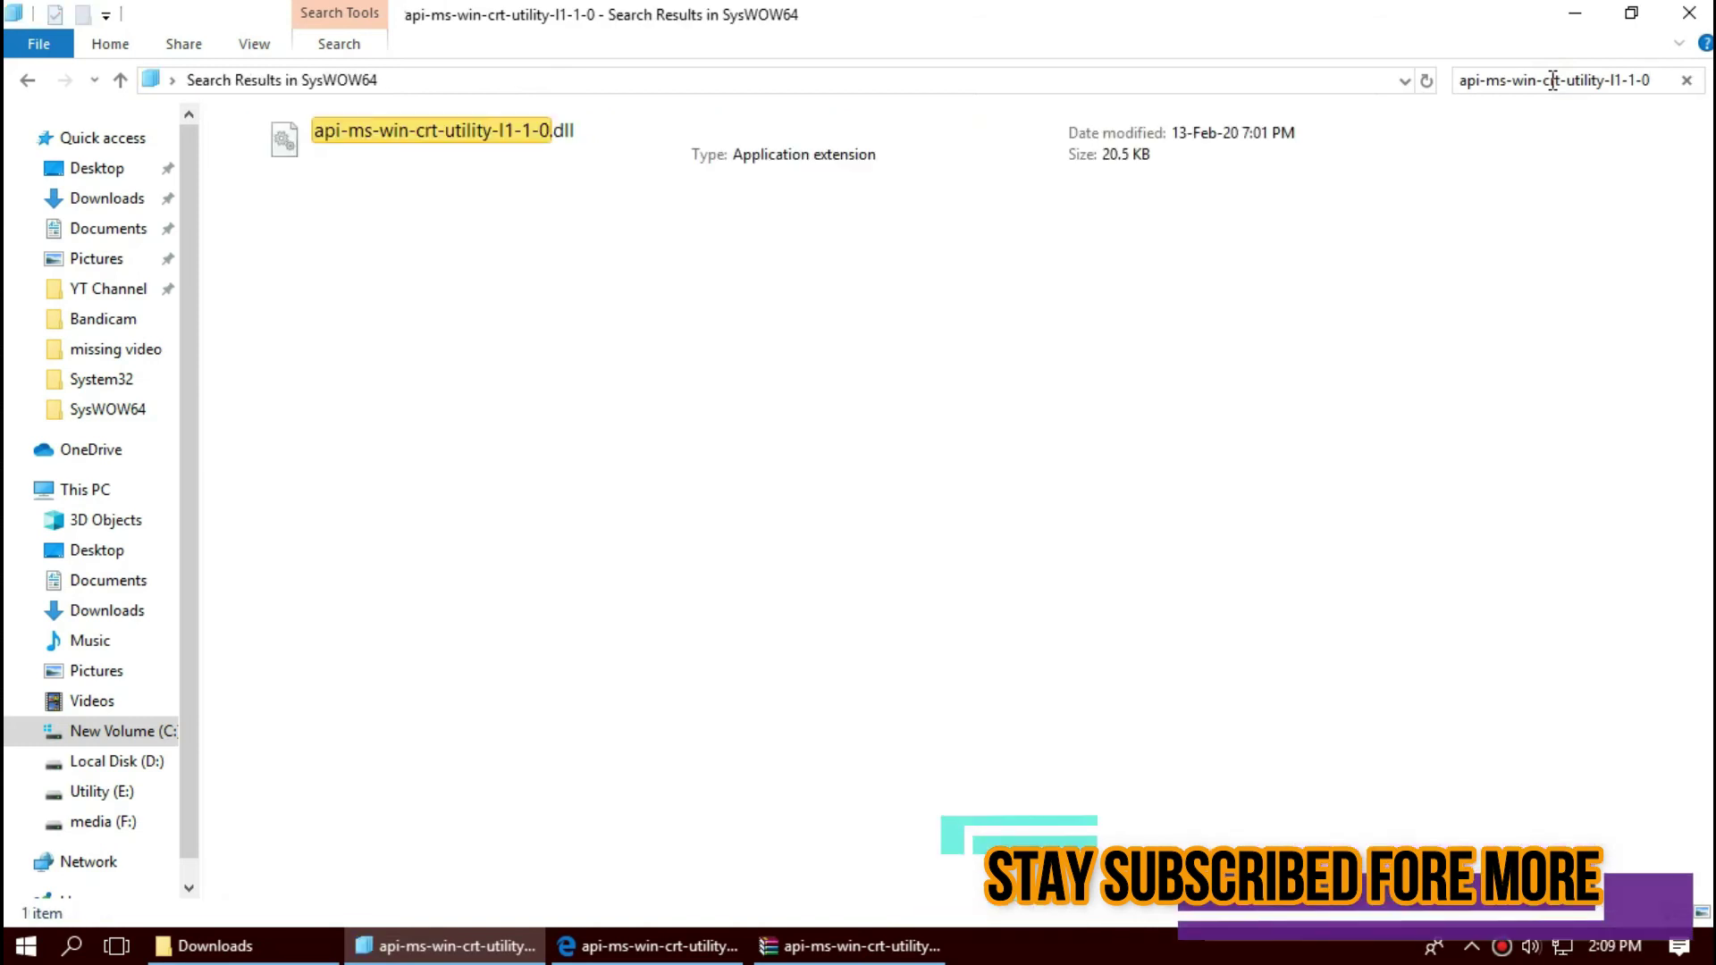
{"action": "left_click", "coordinate": [1221, 158]}
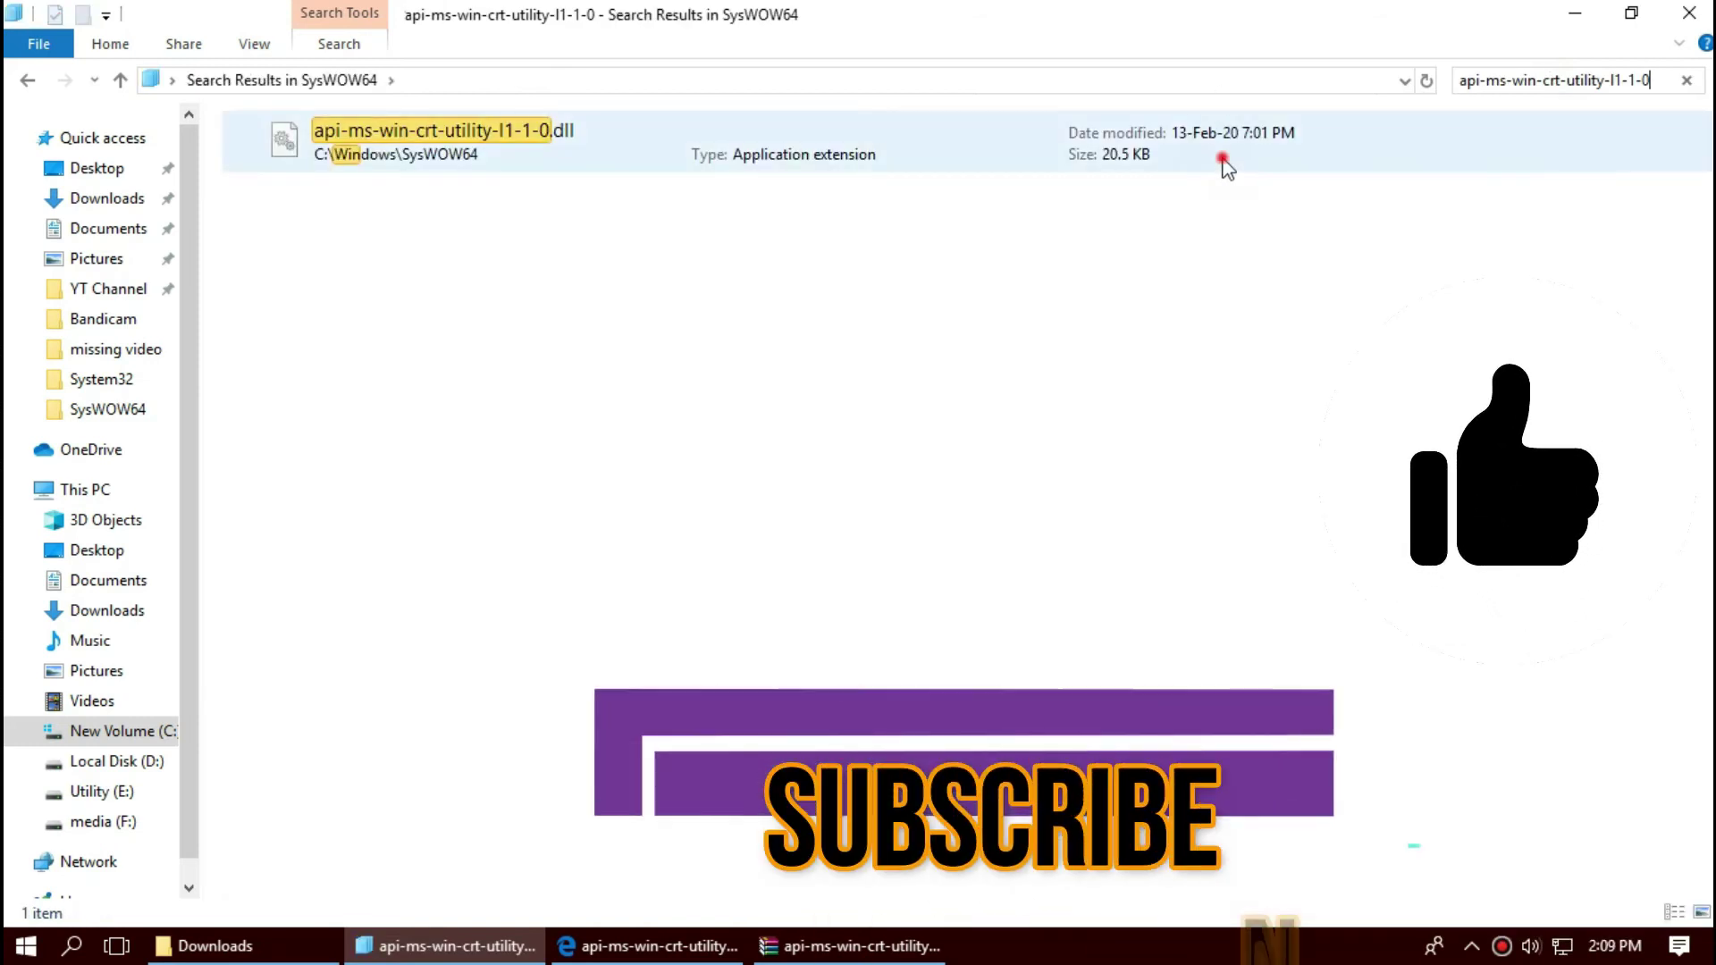
Close the Explorer window and show the Start menu power options with Restart.
{"action": "key", "text": "alt+F4"}
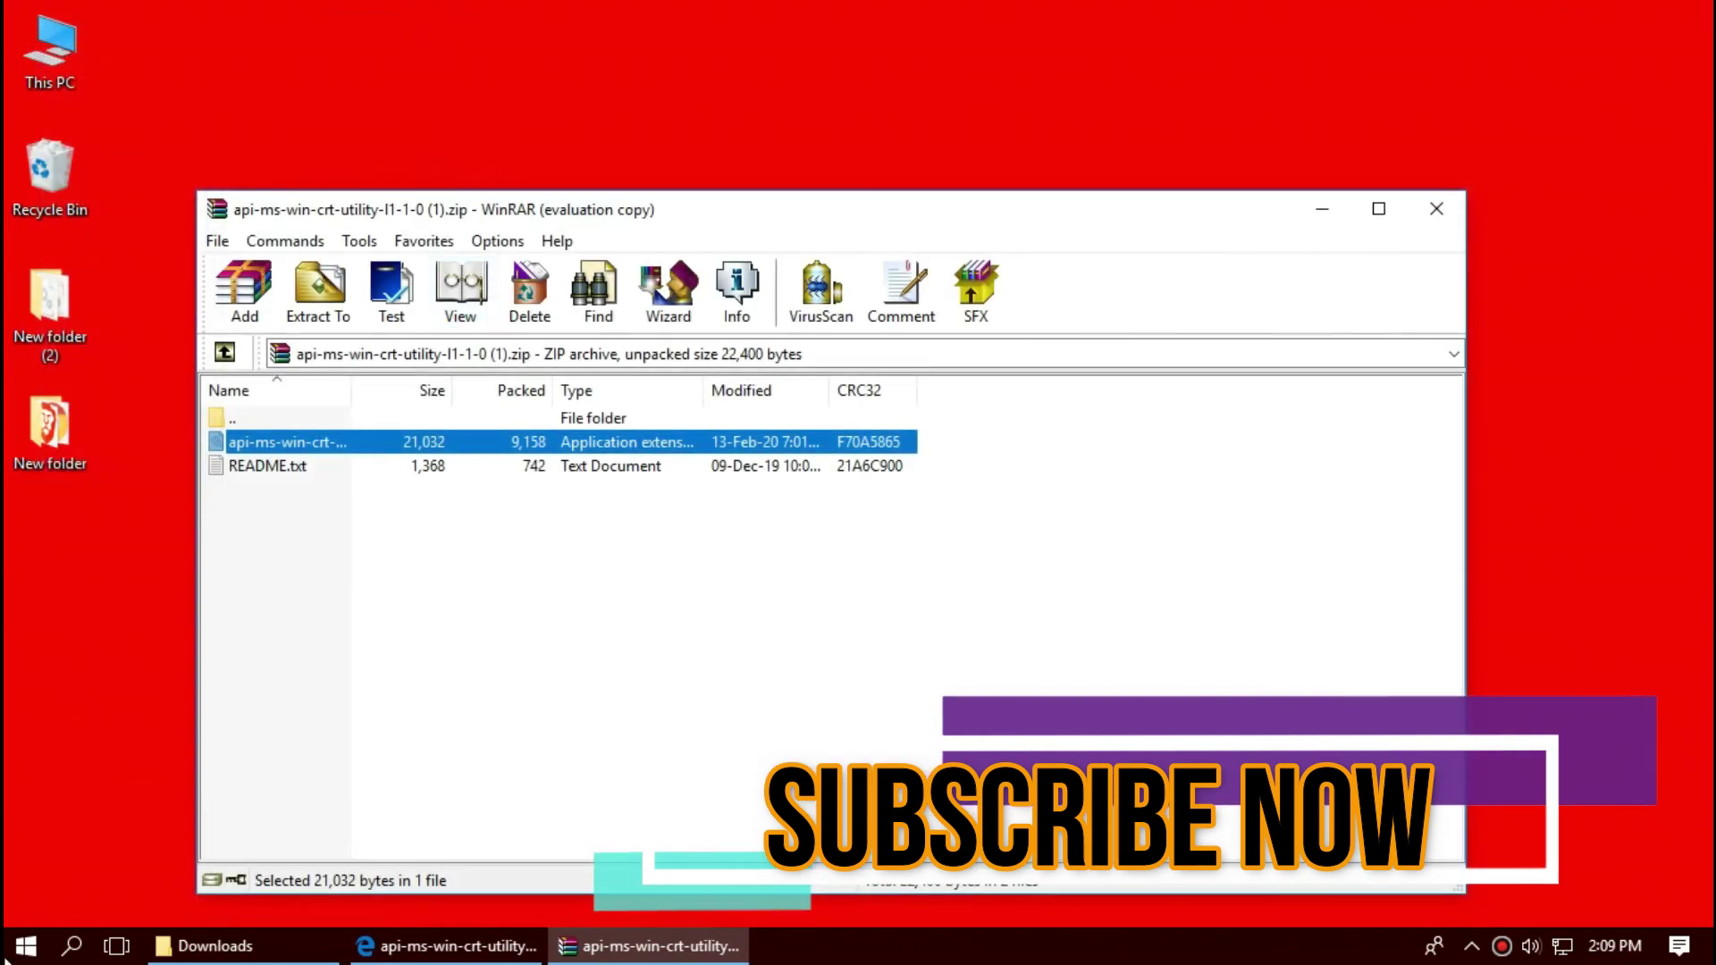
{"action": "key", "text": "super"}
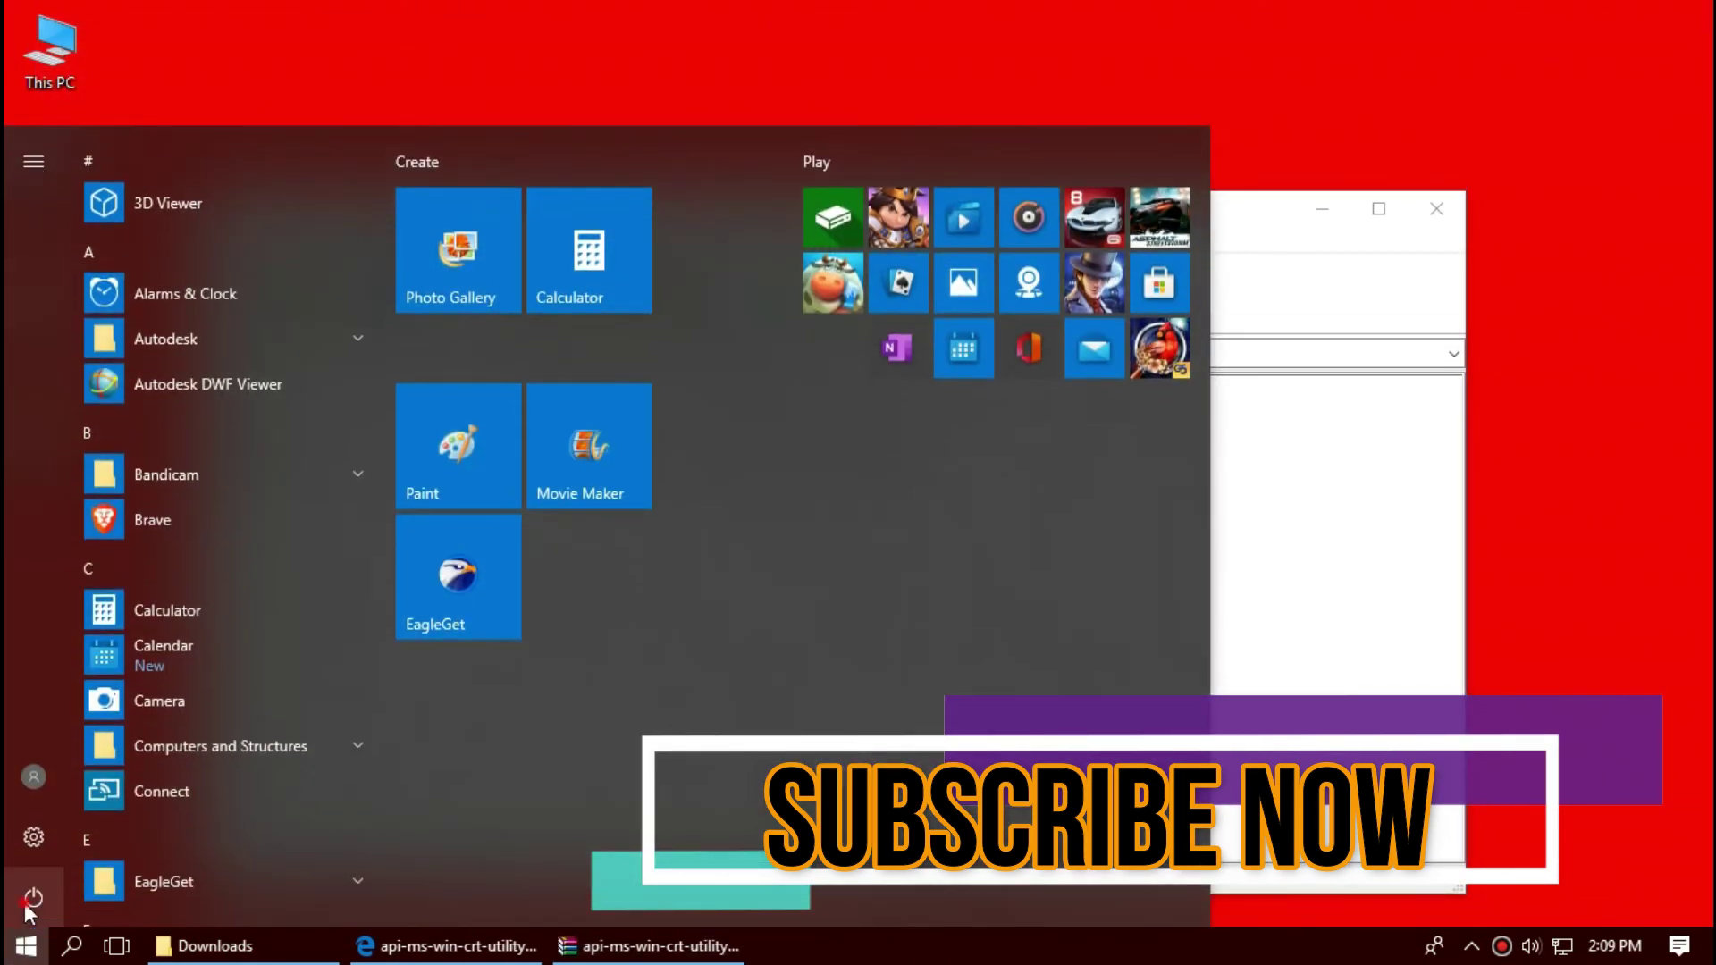
{"action": "left_click", "coordinate": [33, 898]}
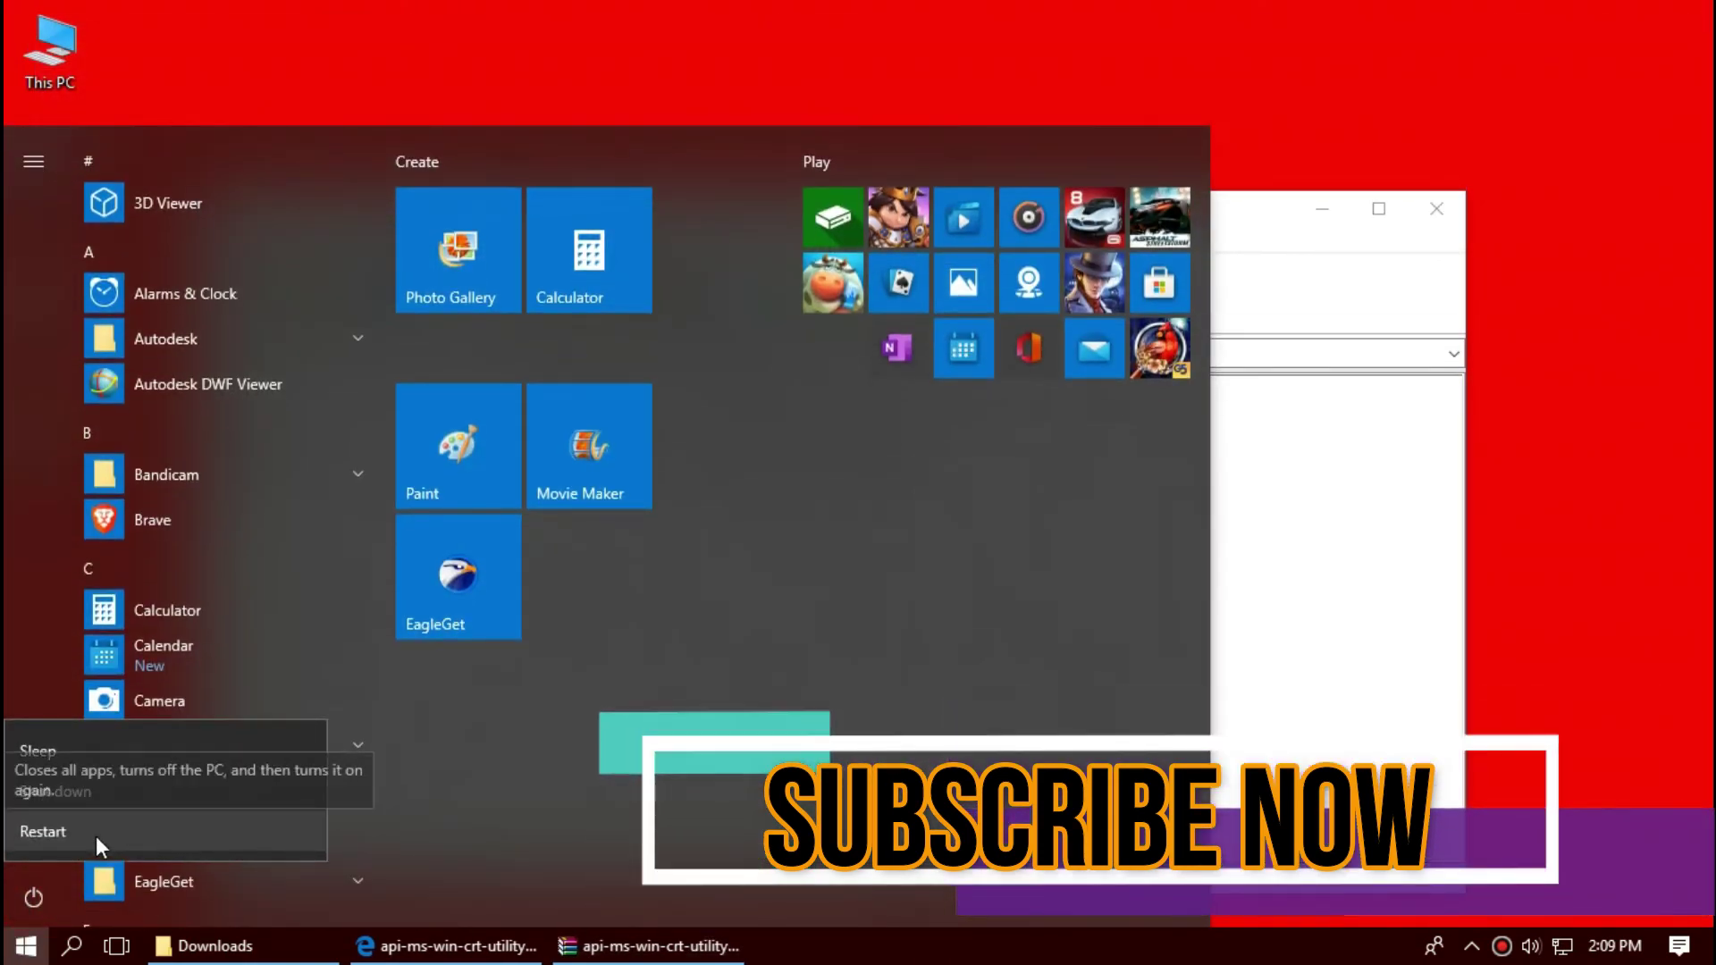